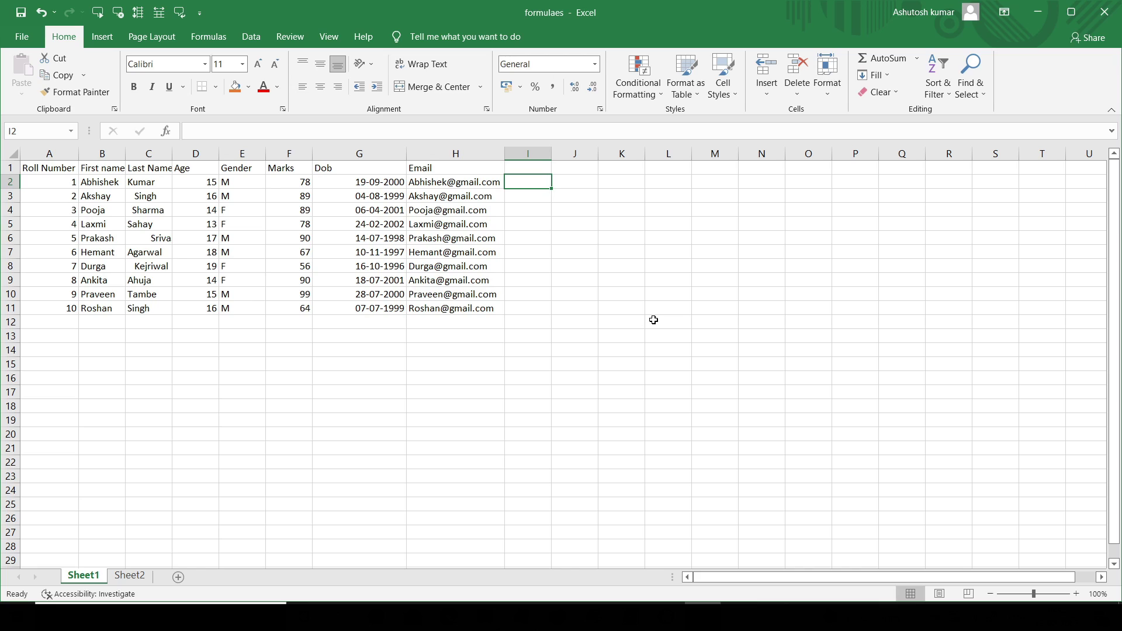
# Enter =TODAY() in I2 and fill it down to I11, showing 13-02-2022
pyautogui.write('=TODAY(')
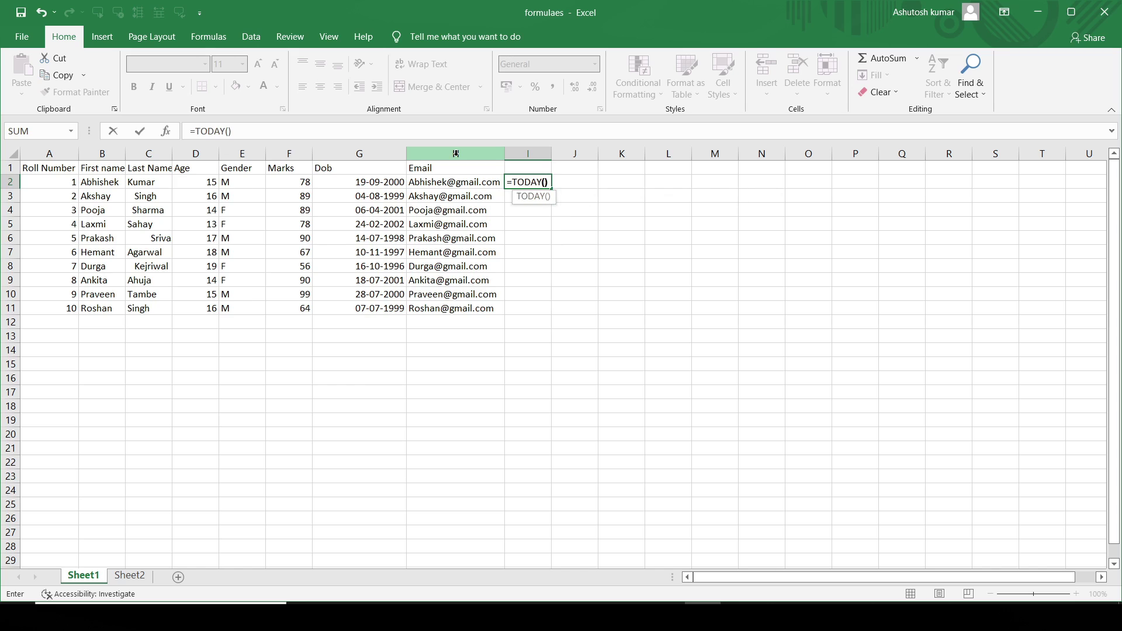
pyautogui.press('Return')
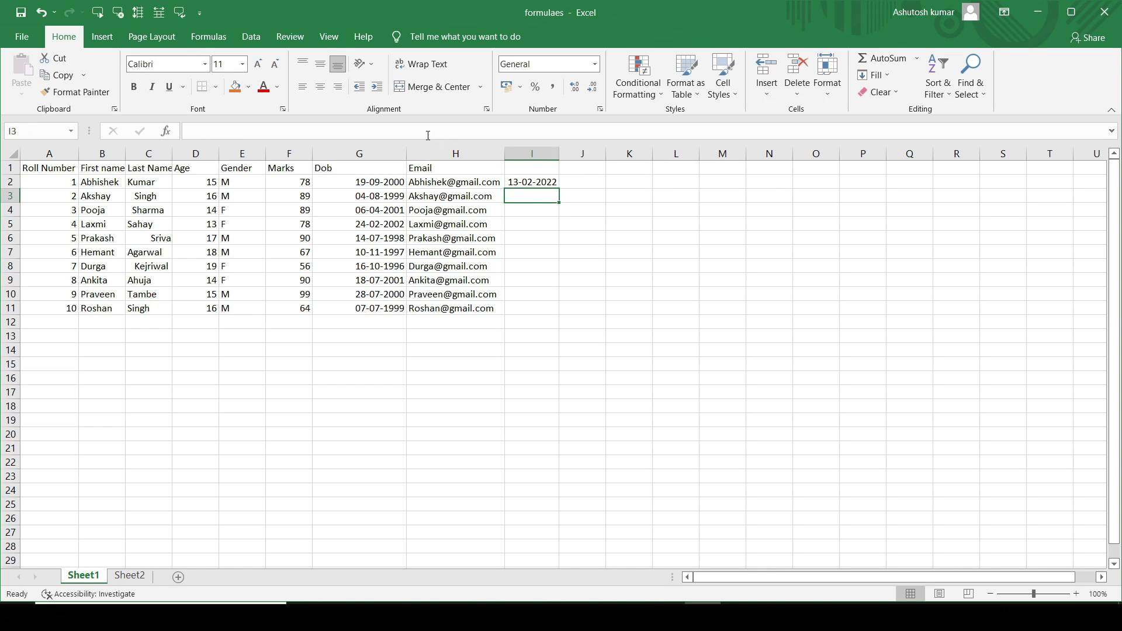
pyautogui.click(538, 183)
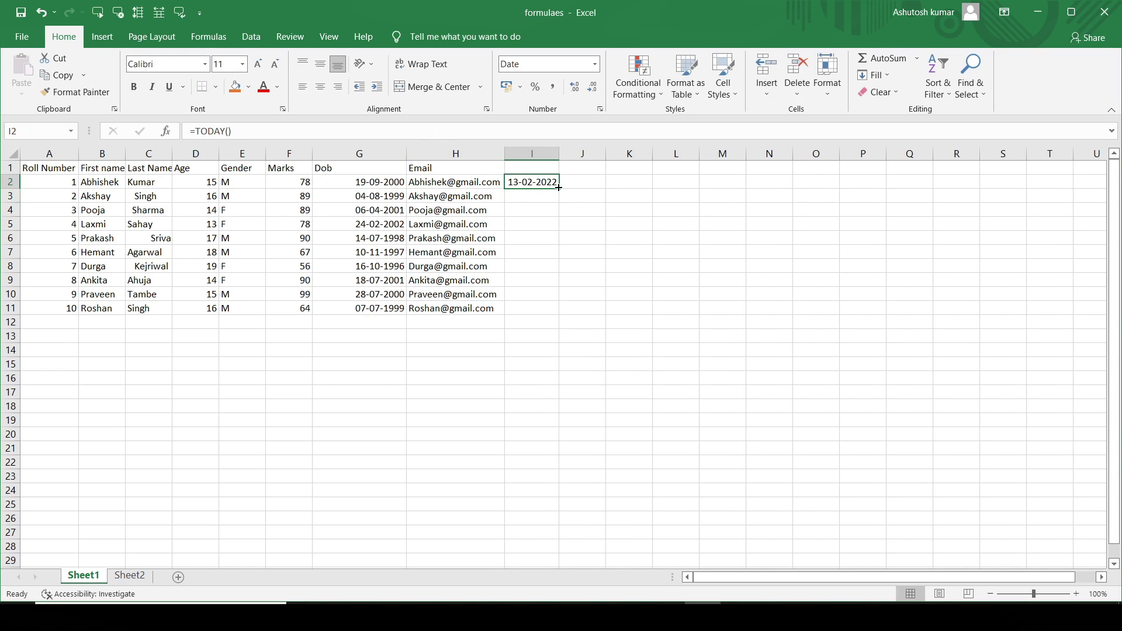
pyautogui.moveTo(559, 188); pyautogui.dragTo(563, 313)
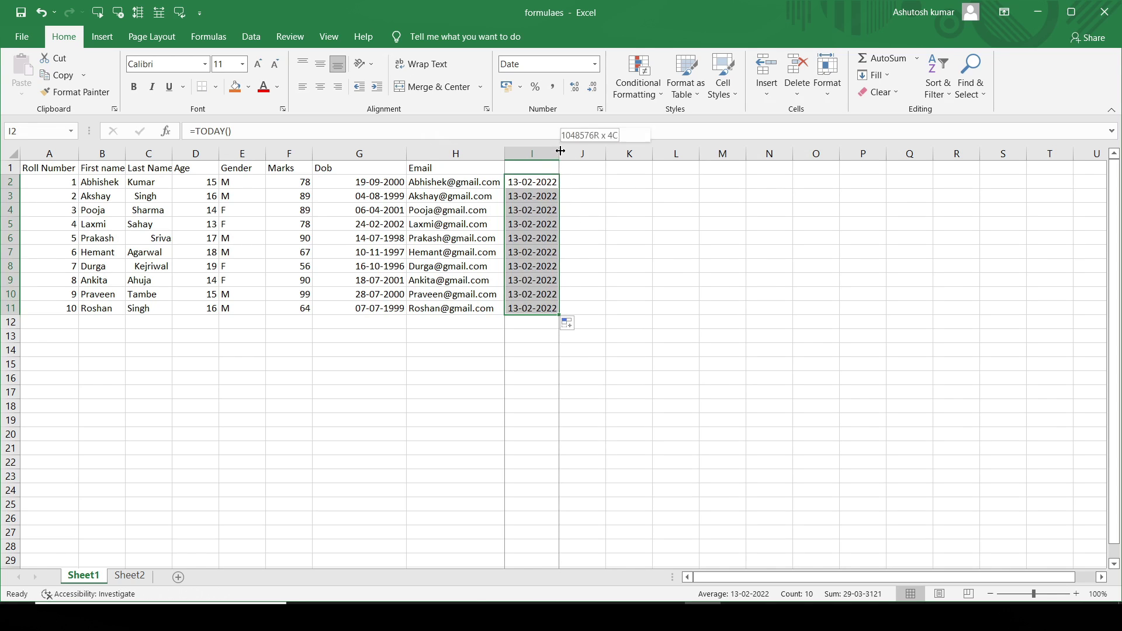
pyautogui.click(583, 179)
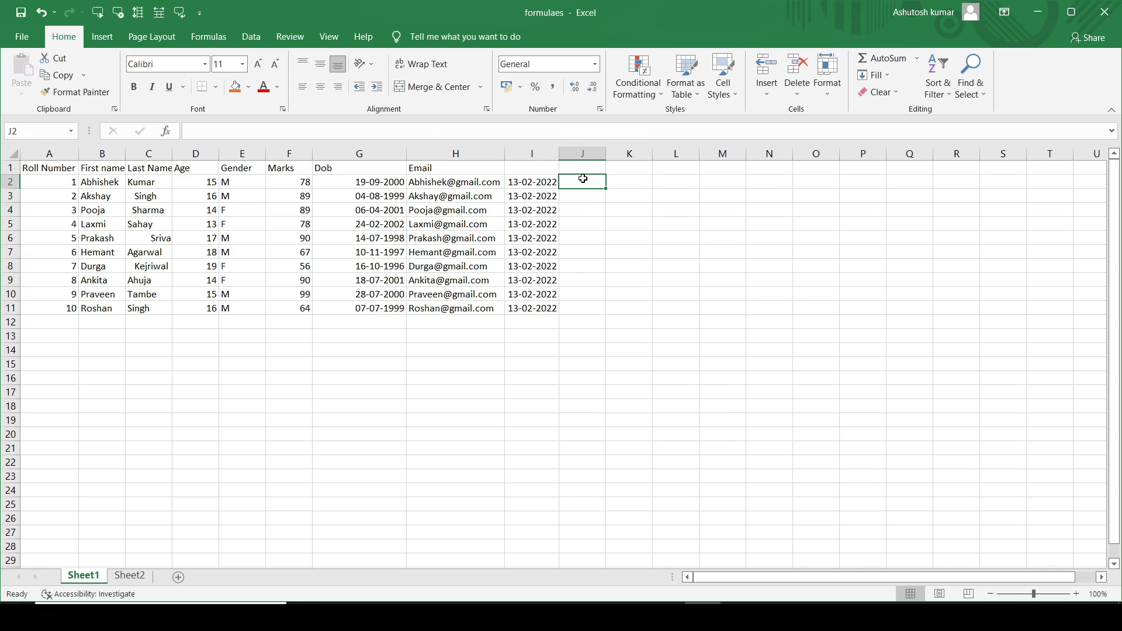
# Enter =DAYS(I2,G2) in J2 and fill it down to J11, giving ages of 7817 to 9251 days
pyautogui.doubleClick(583, 179)
pyautogui.click(544, 183)
pyautogui.click(390, 181)
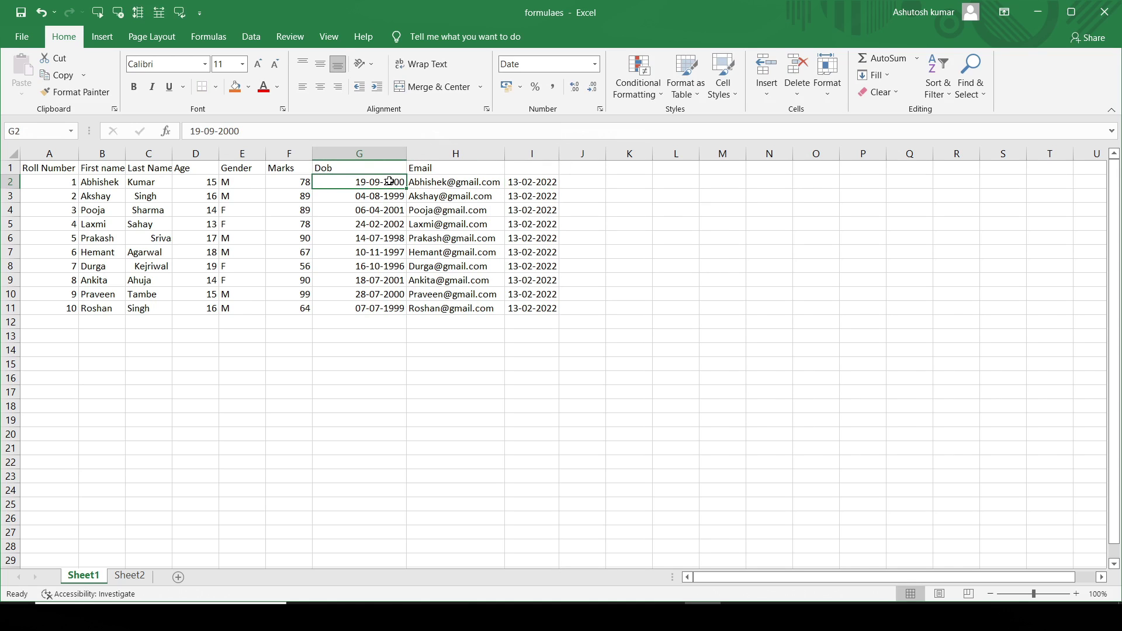
pyautogui.click(590, 183)
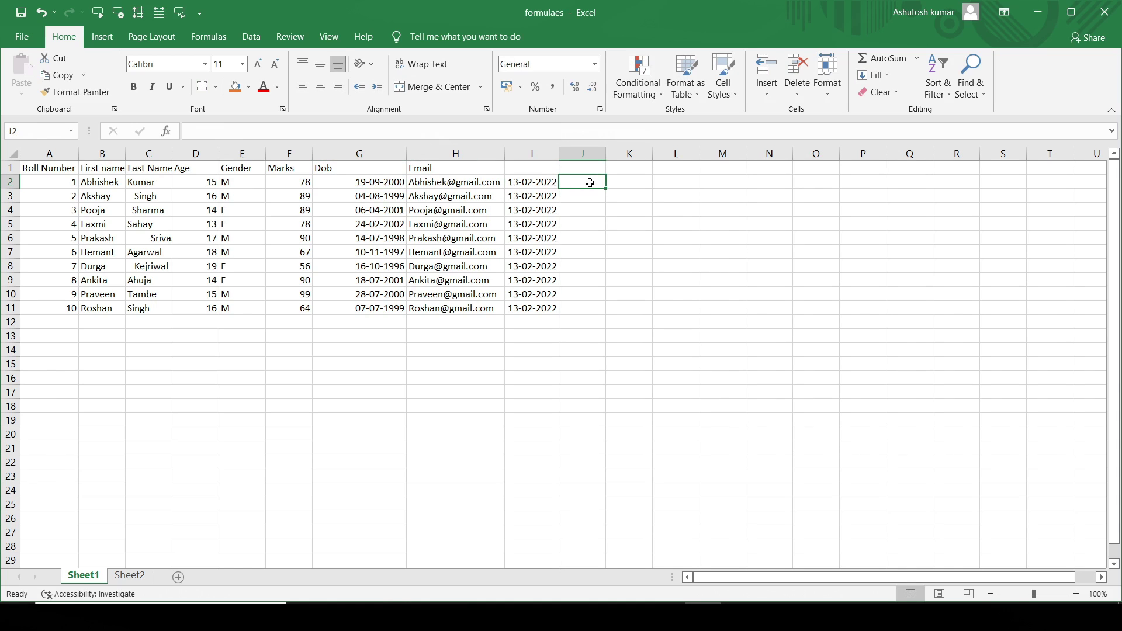
pyautogui.write('=D')
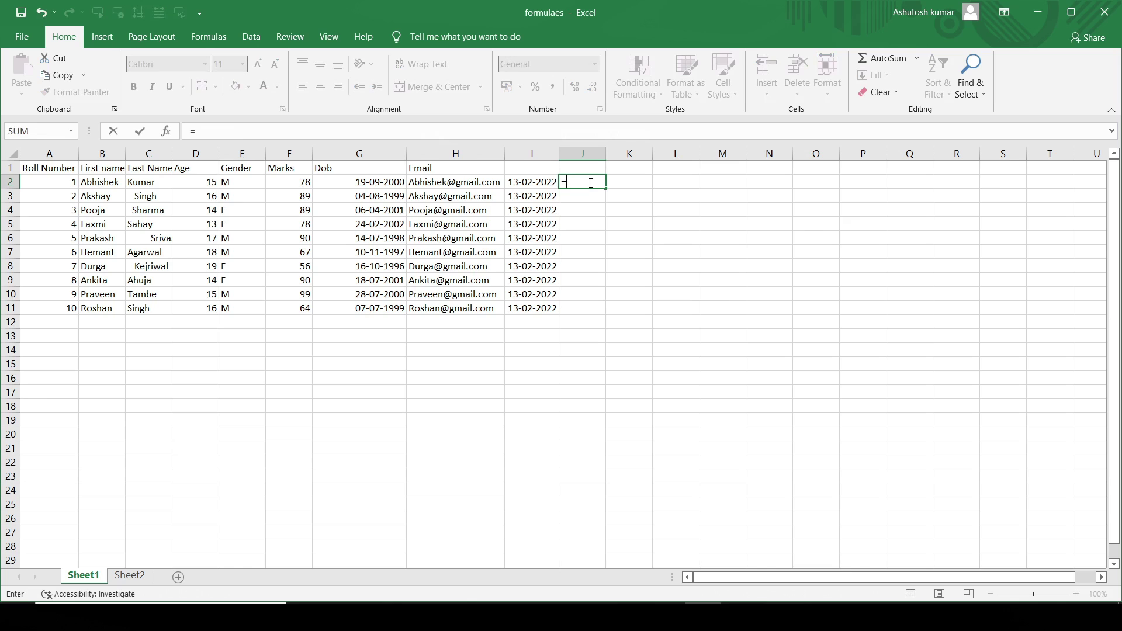
pyautogui.write('AYS(I2,')
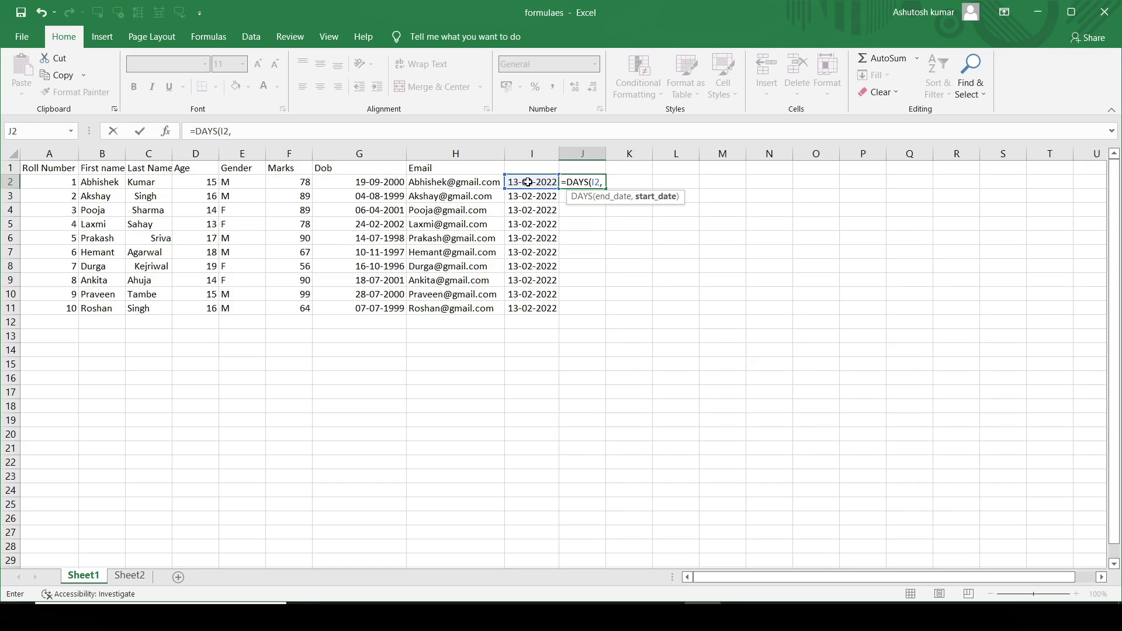
pyautogui.click(369, 181)
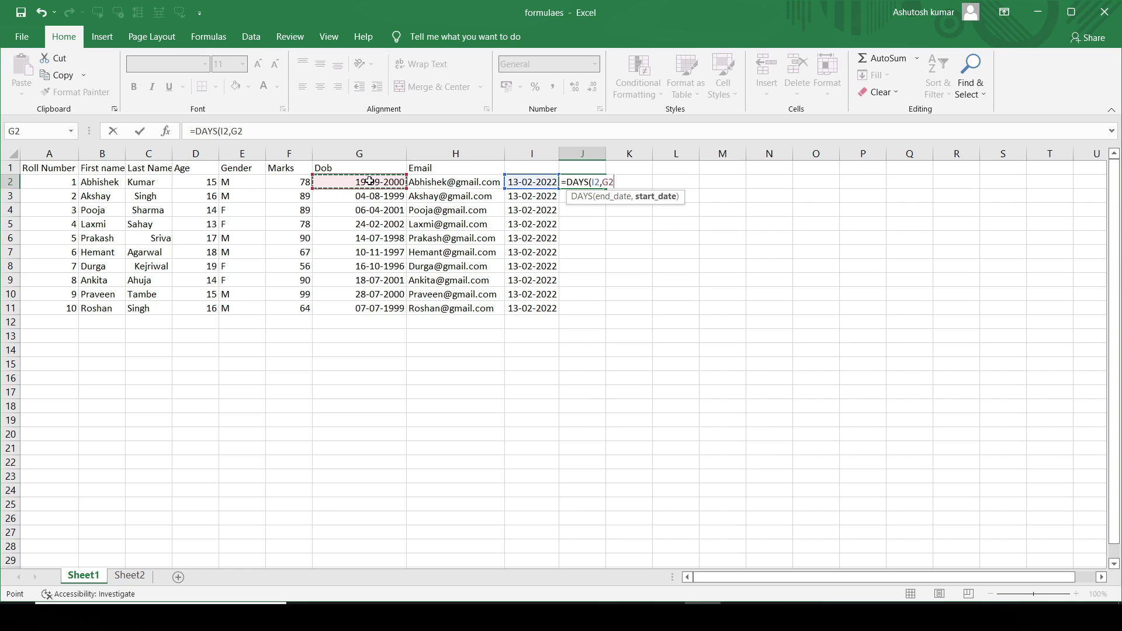
pyautogui.write(')')
pyautogui.press('Return')
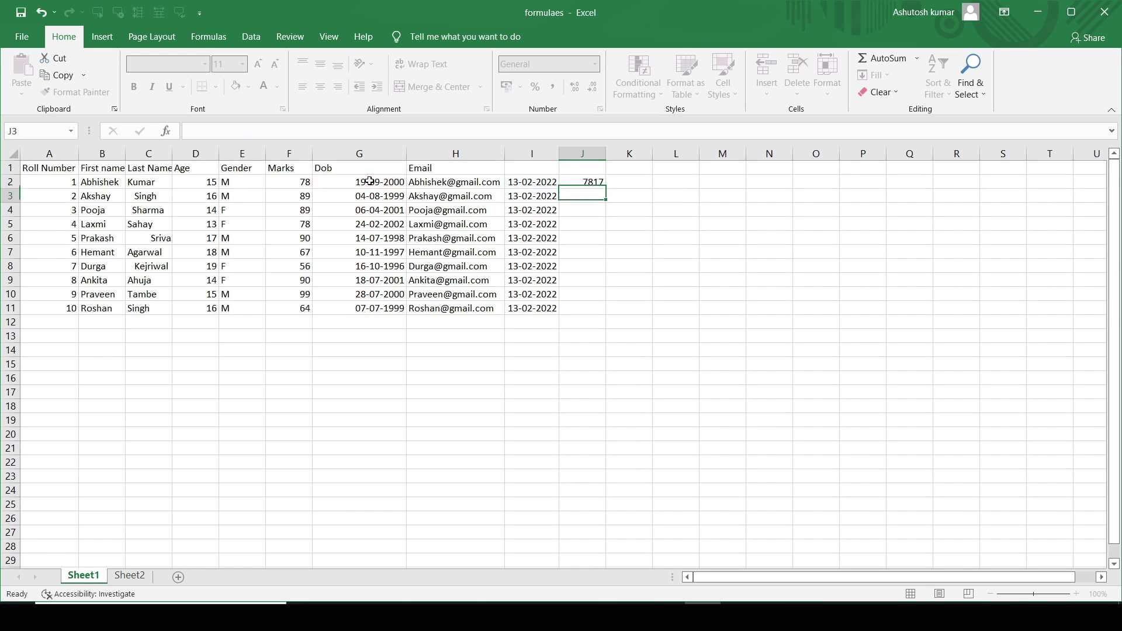
pyautogui.click(582, 182)
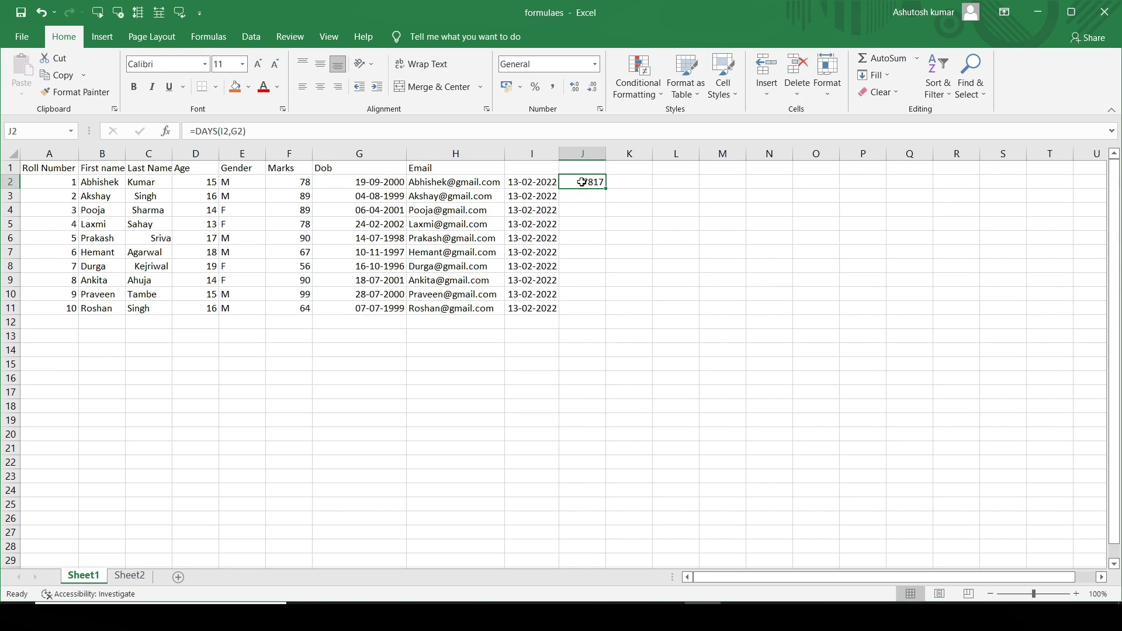
pyautogui.moveTo(607, 189); pyautogui.dragTo(609, 320)
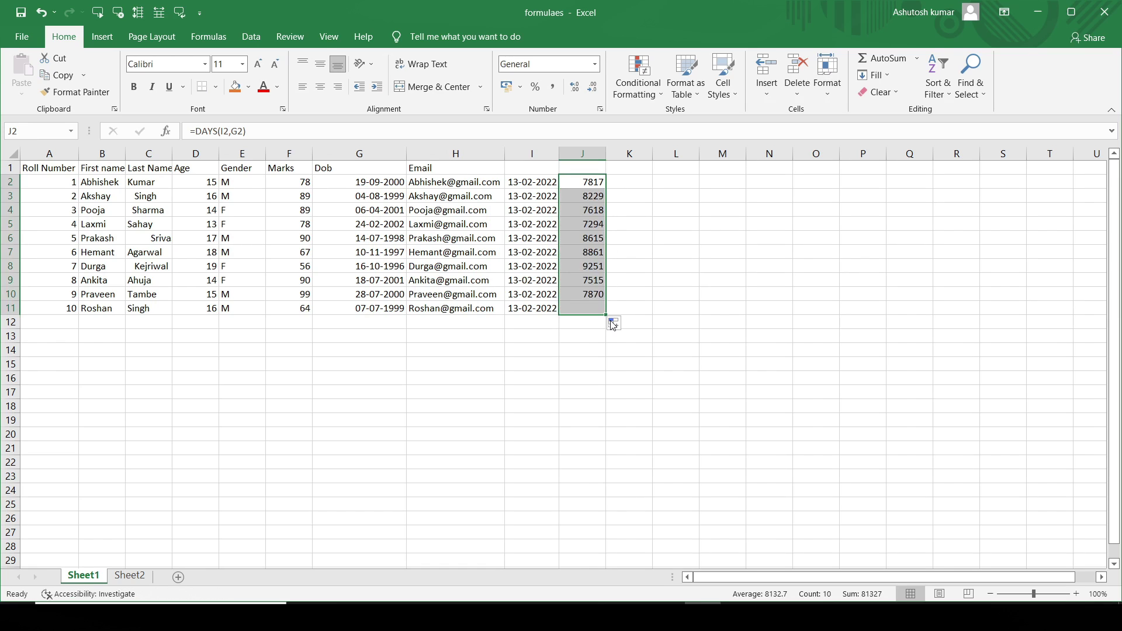
pyautogui.click(531, 180)
pyautogui.click(370, 185)
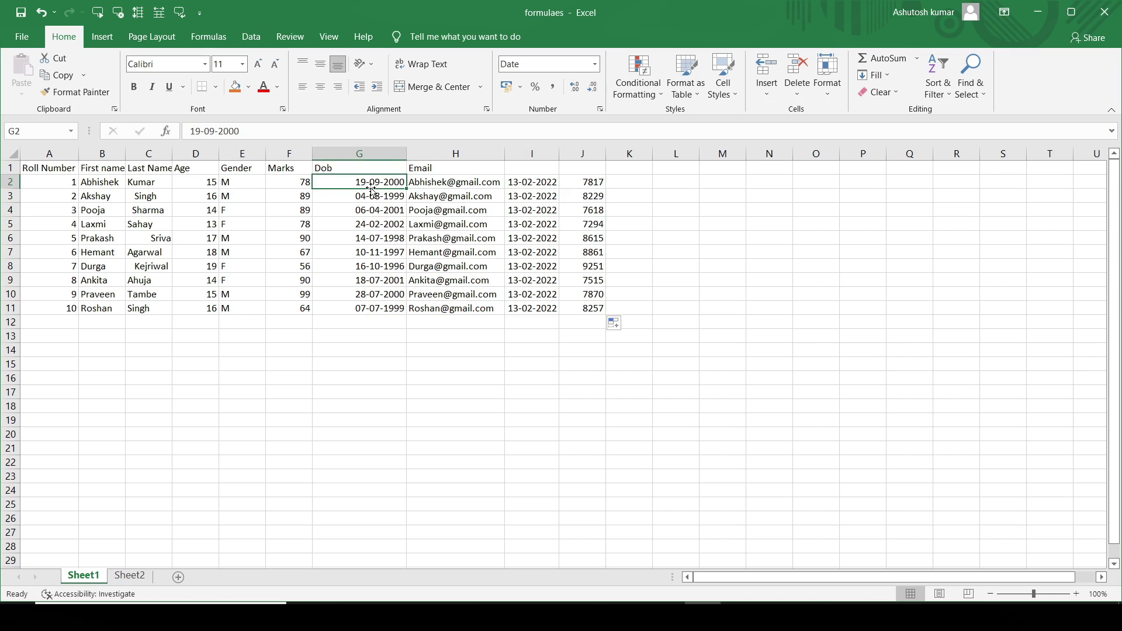
# Build a NETWORKDAYS formula in K2 using today's date in I2 and the Dob in G2
pyautogui.click(633, 189)
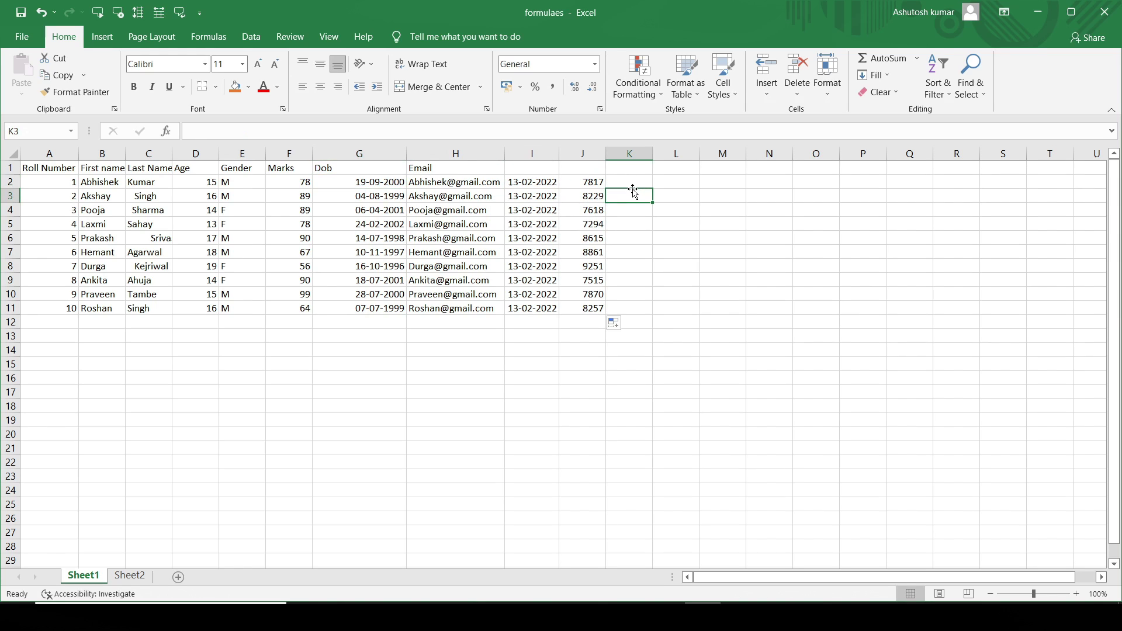
pyautogui.click(629, 180)
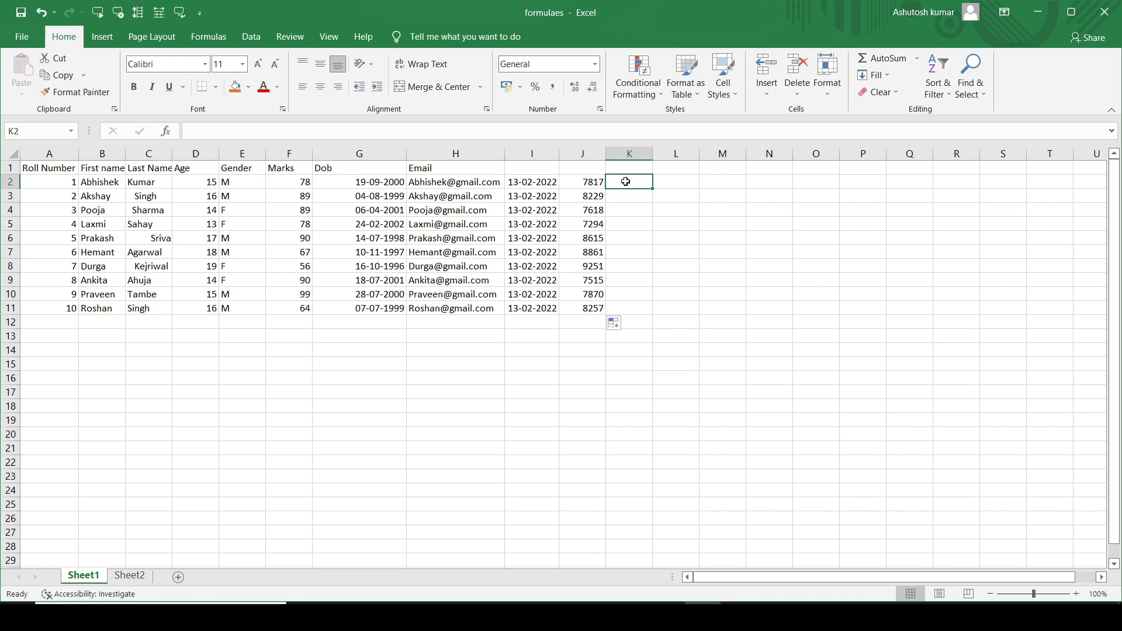
pyautogui.doubleClick(626, 181)
pyautogui.write('=')
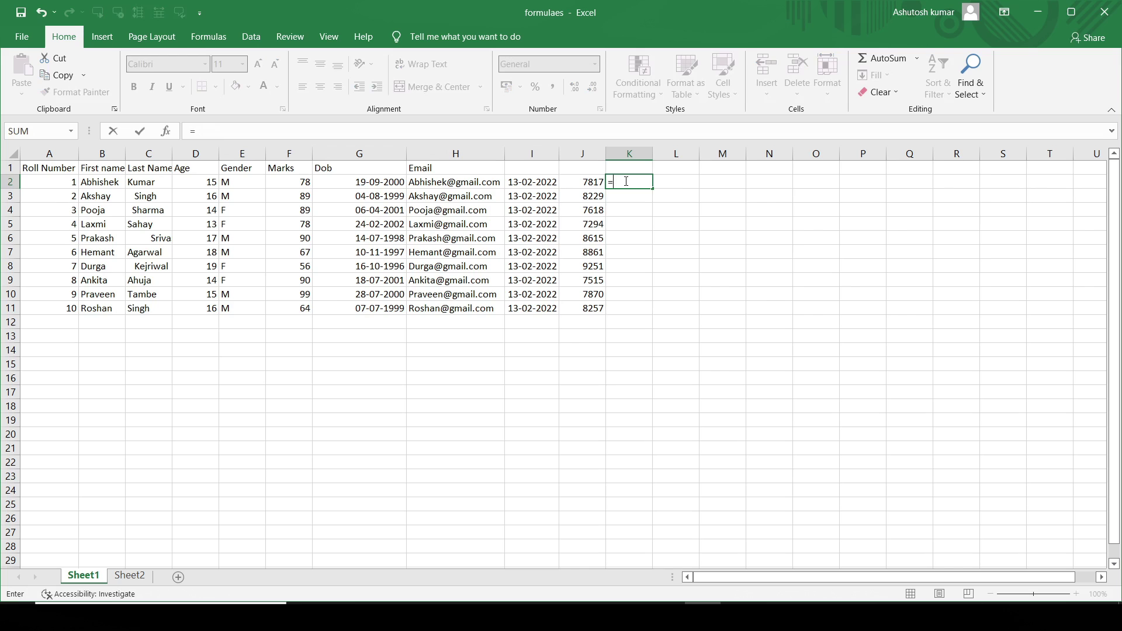
pyautogui.write('cou')
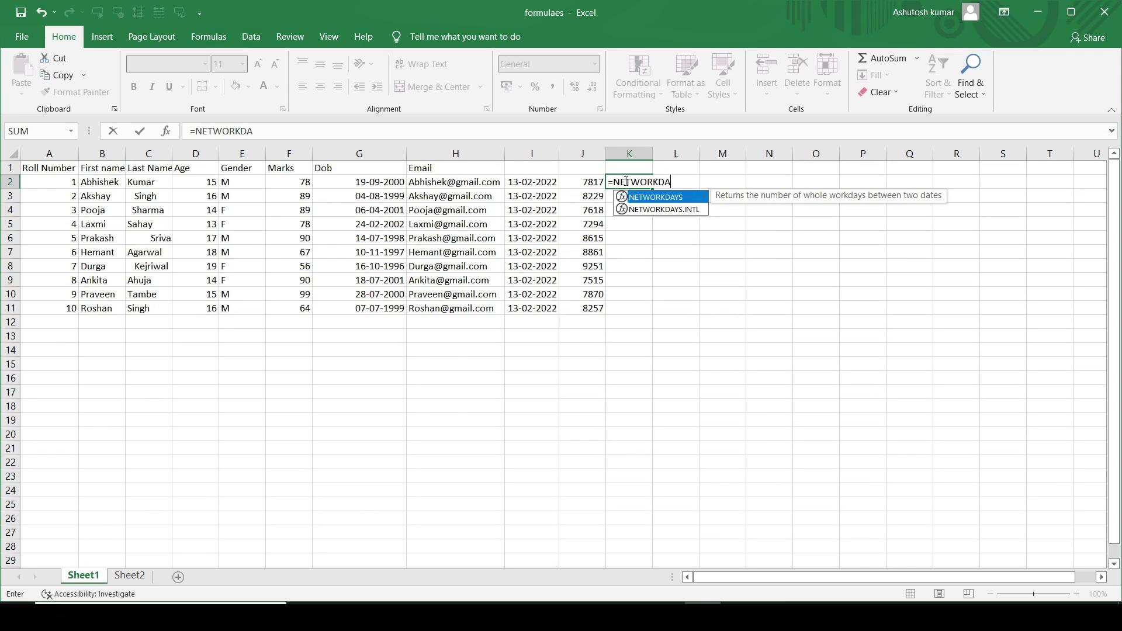
pyautogui.write('(')
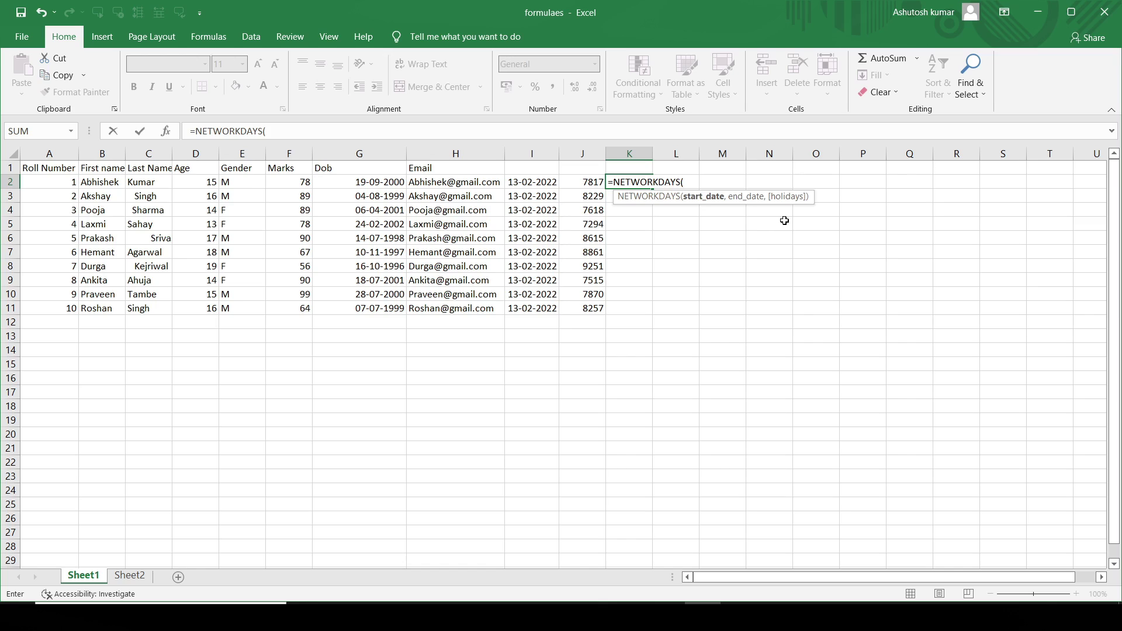
pyautogui.write('.')
pyautogui.press('BackSpace')
pyautogui.press('BackSpace')
pyautogui.write('(')
pyautogui.click(542, 187)
pyautogui.write(',')
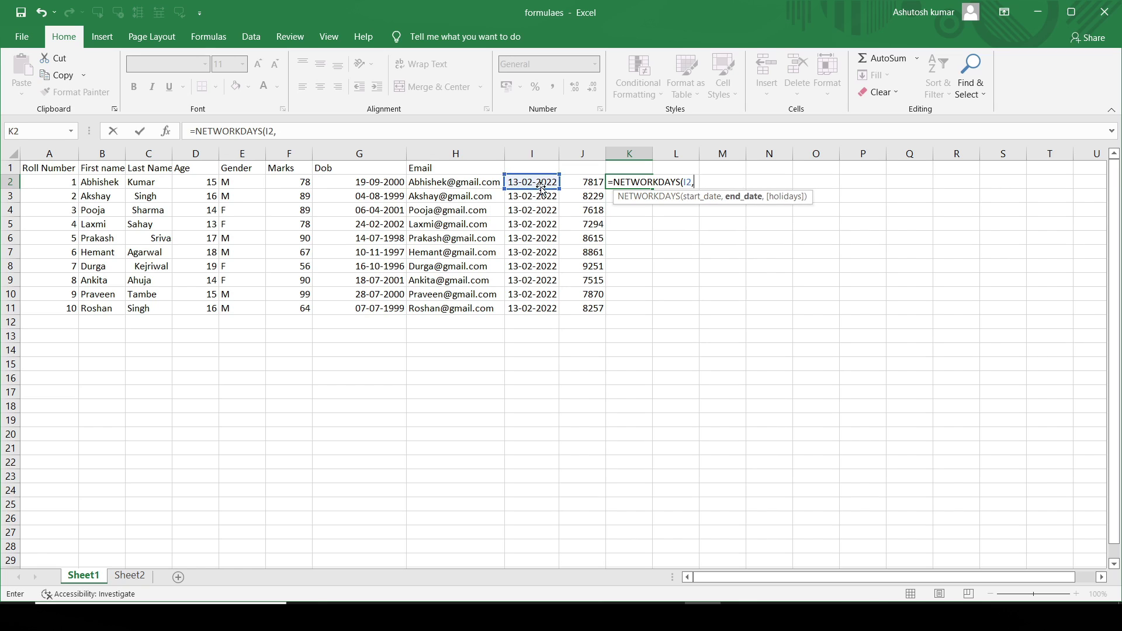
pyautogui.click(337, 188)
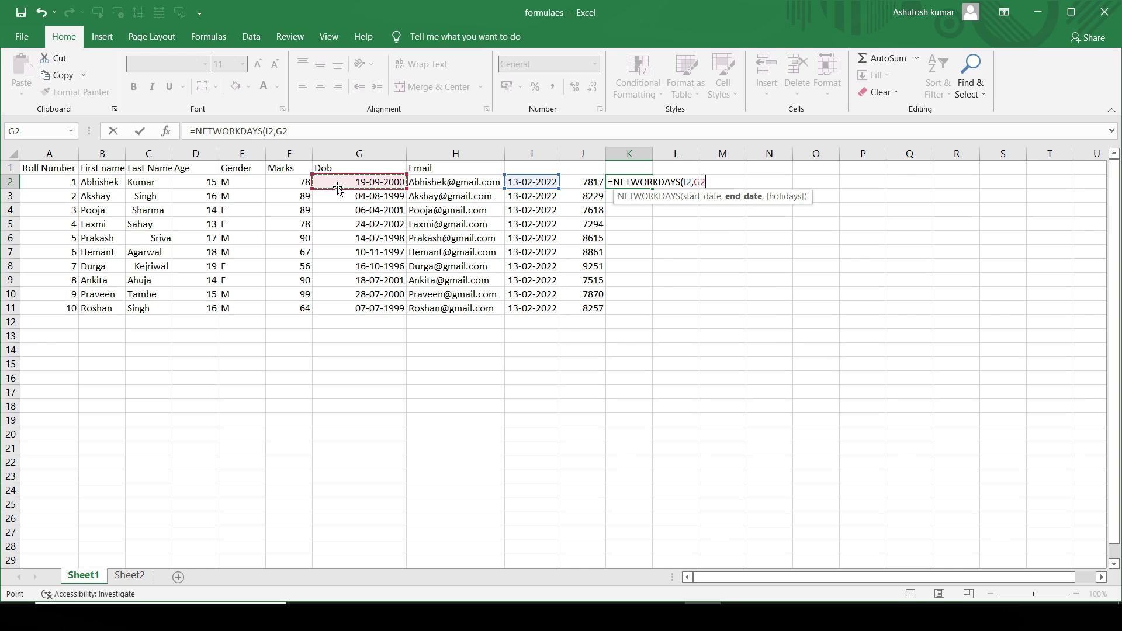
pyautogui.press('Return')
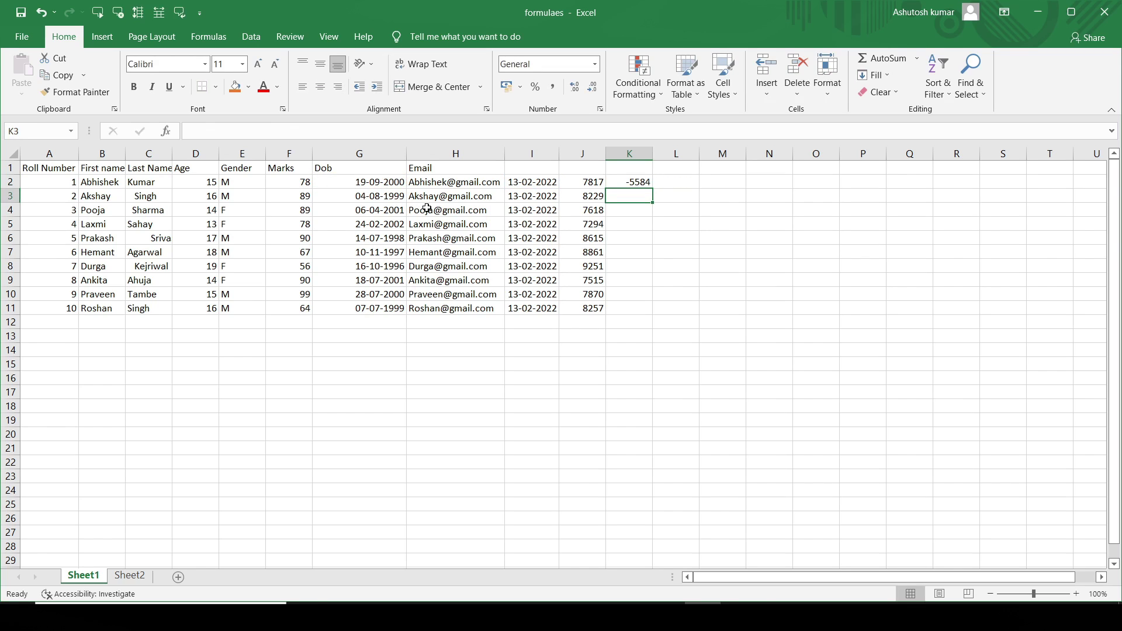
# Correct K2 to =NETWORKDAYS(G2,I2), fill it down to K11, and begin the TODAY header in I1
pyautogui.click(634, 182)
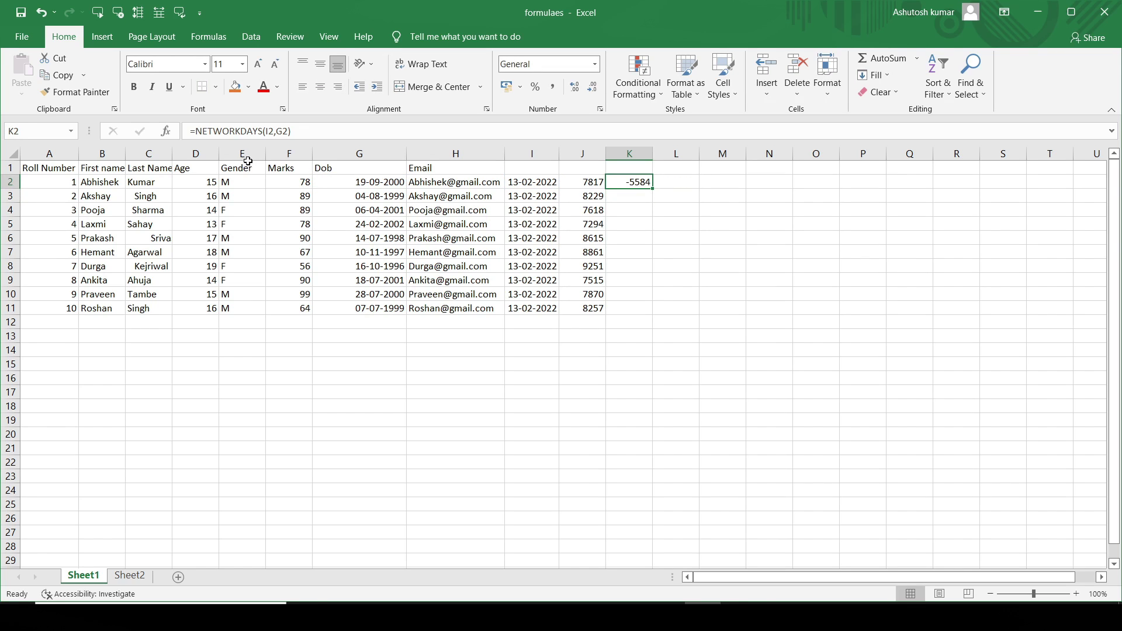
pyautogui.click(288, 132)
pyautogui.press('BackSpace')
pyautogui.press('BackSpace')
pyautogui.press('BackSpace')
pyautogui.press('BackSpace')
pyautogui.press('BackSpace')
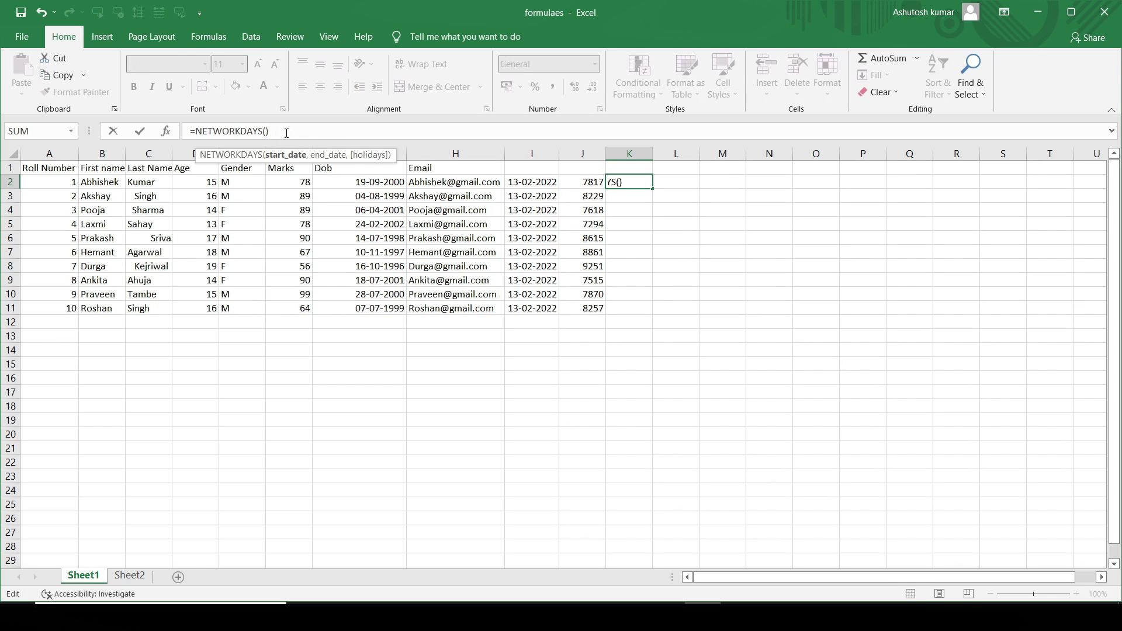
pyautogui.write('G2,')
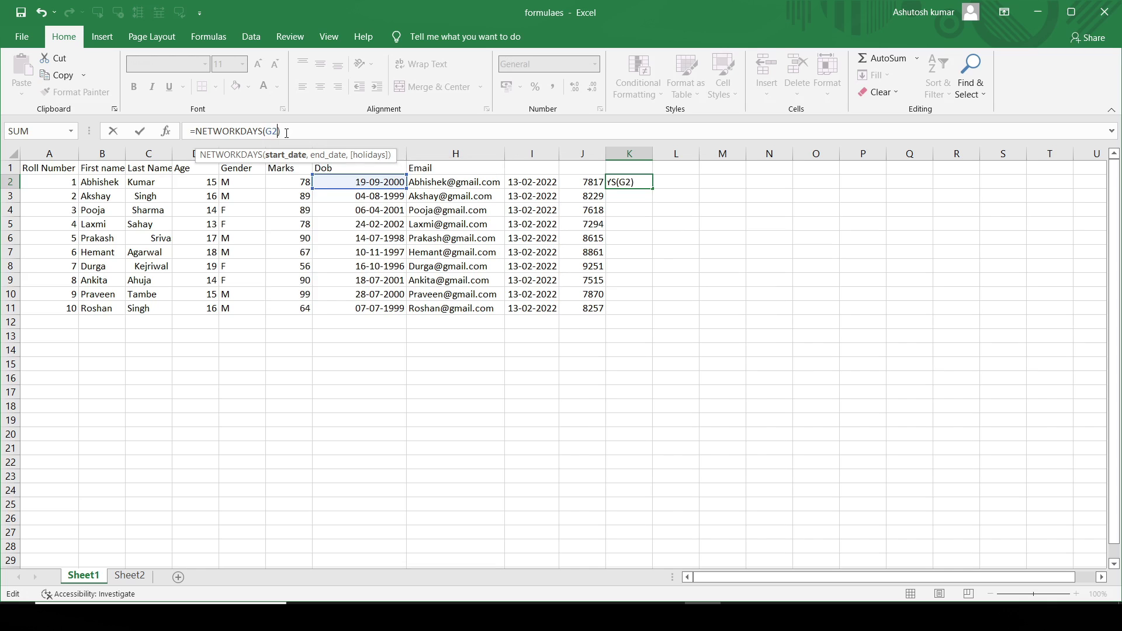
pyautogui.write('I2')
pyautogui.press('Return')
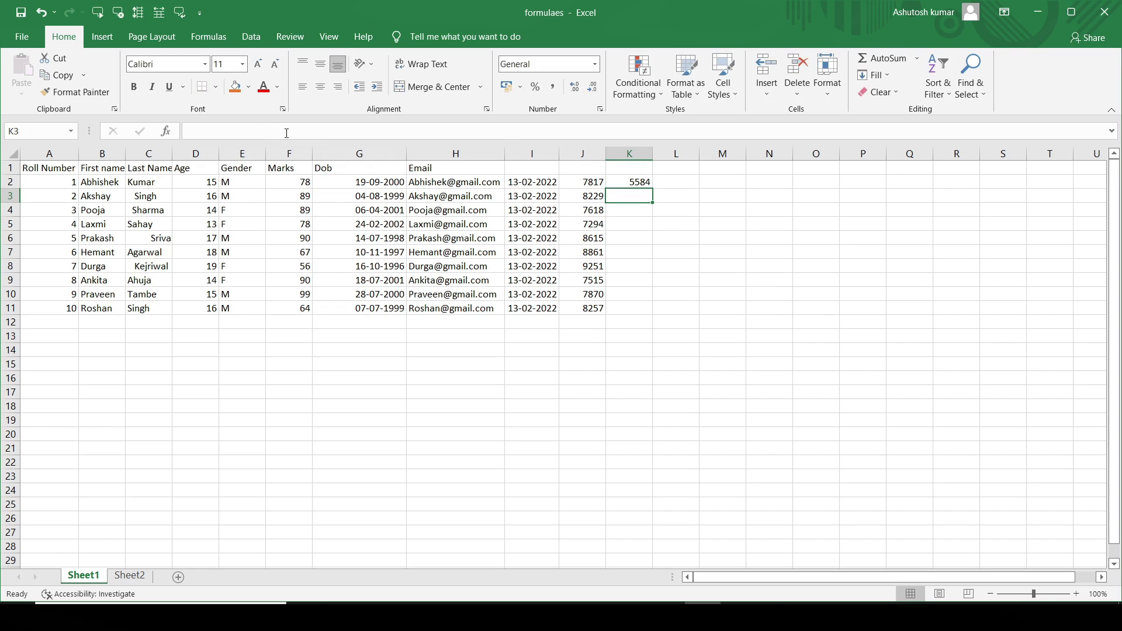
pyautogui.click(640, 182)
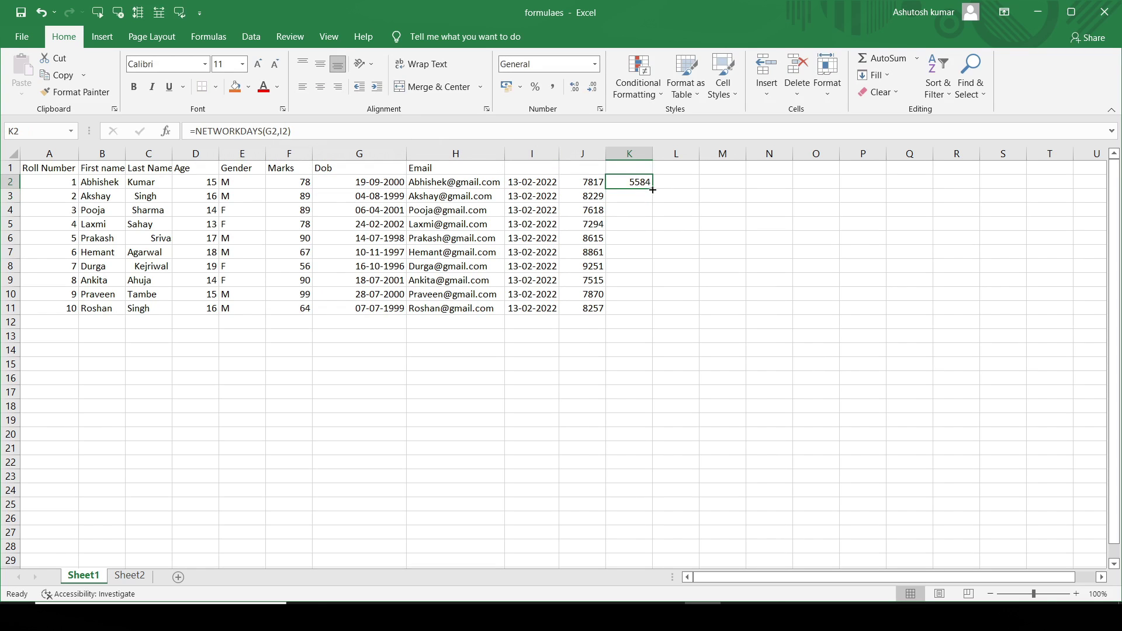
pyautogui.moveTo(653, 186); pyautogui.dragTo(647, 312)
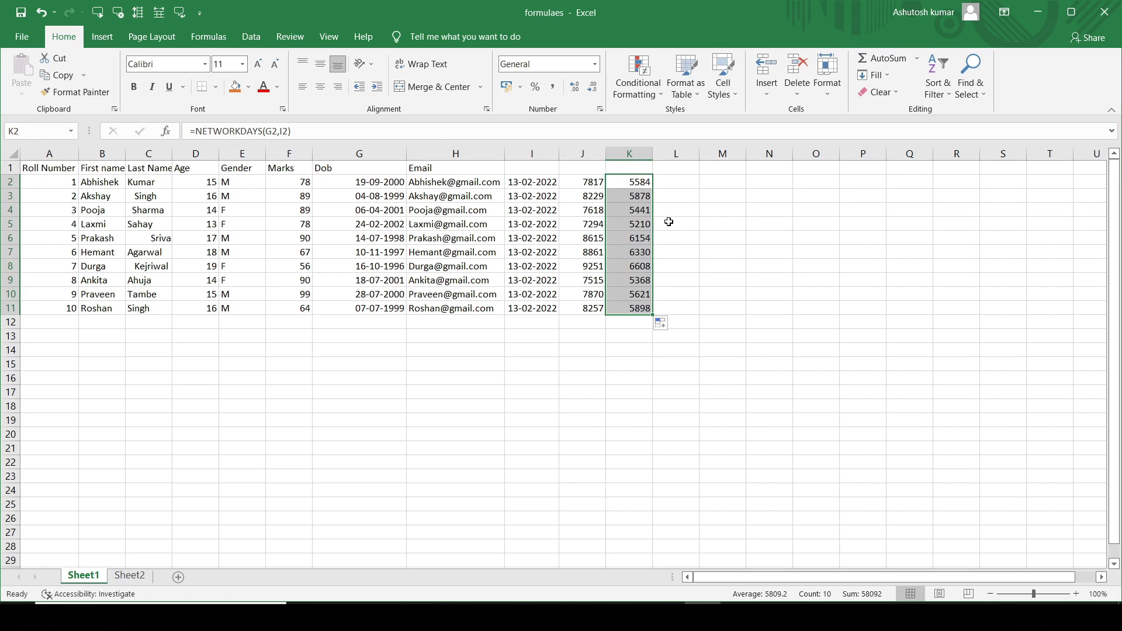
pyautogui.click(530, 169)
pyautogui.write('TODAY')
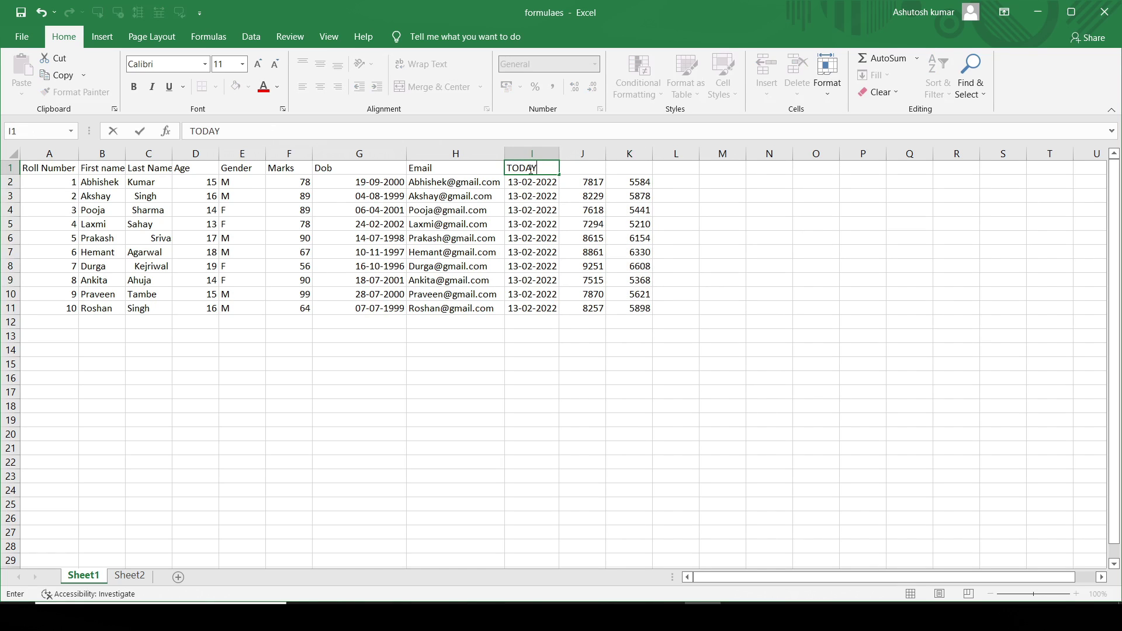
# Finish the TODAY header in I1, then enter =MONTH(G2) in L2 and fill down to L11
pyautogui.click(666, 178)
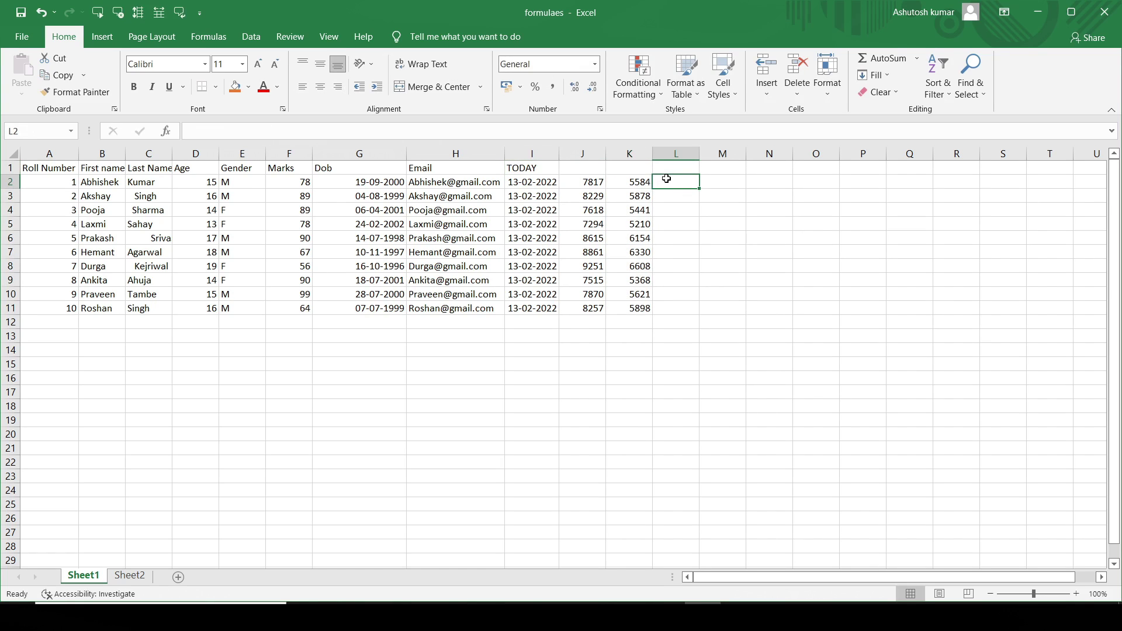
pyautogui.write('=')
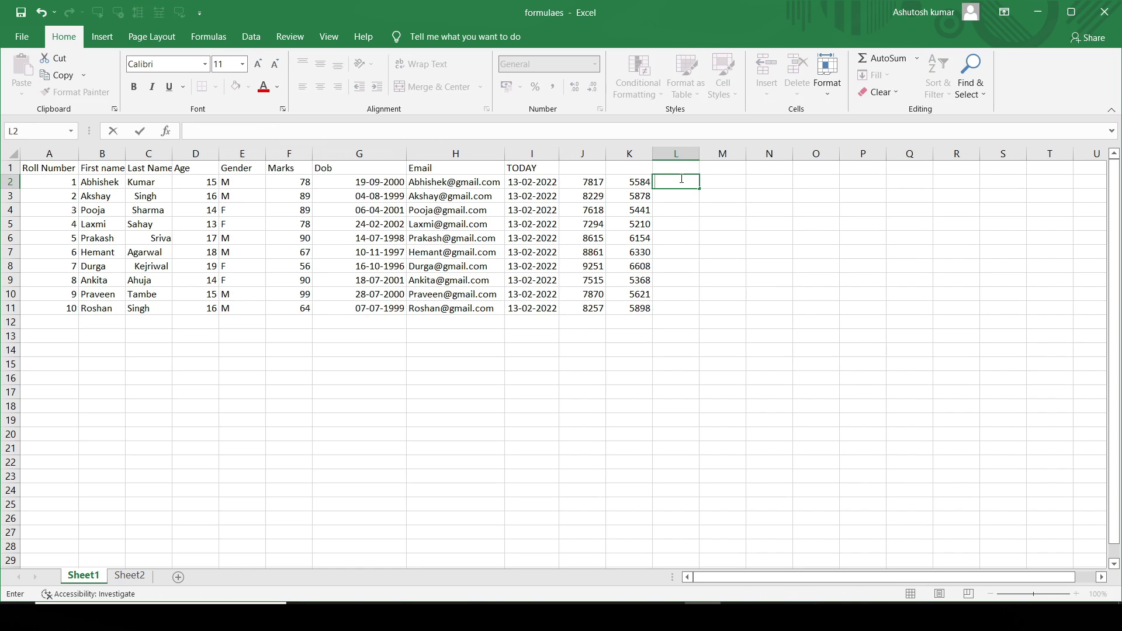
pyautogui.write('MON')
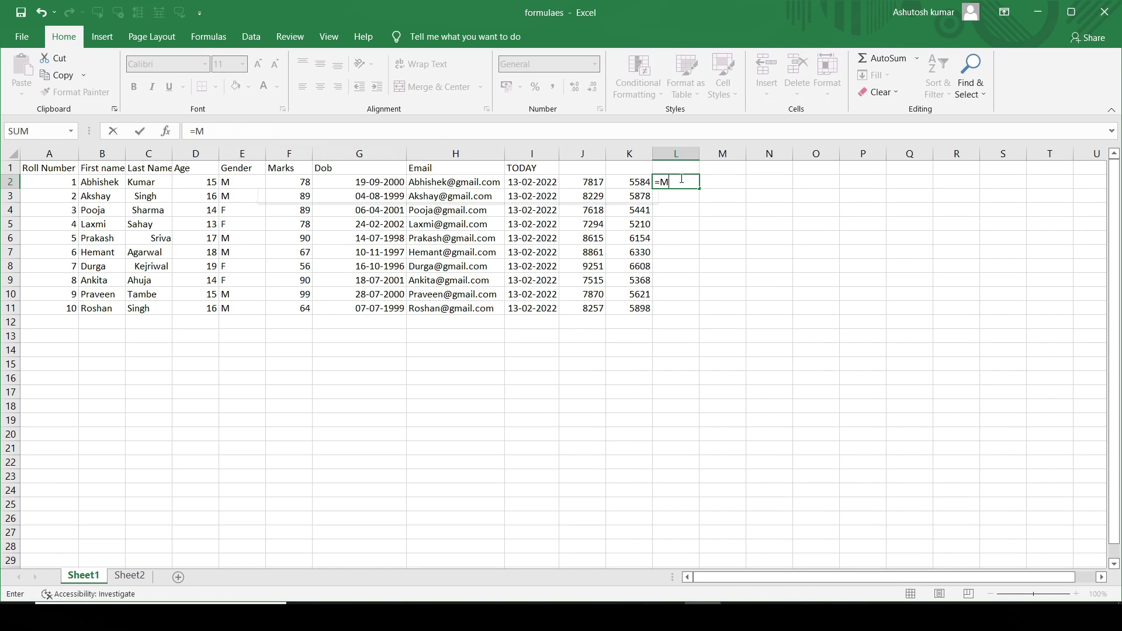
pyautogui.write('TH(')
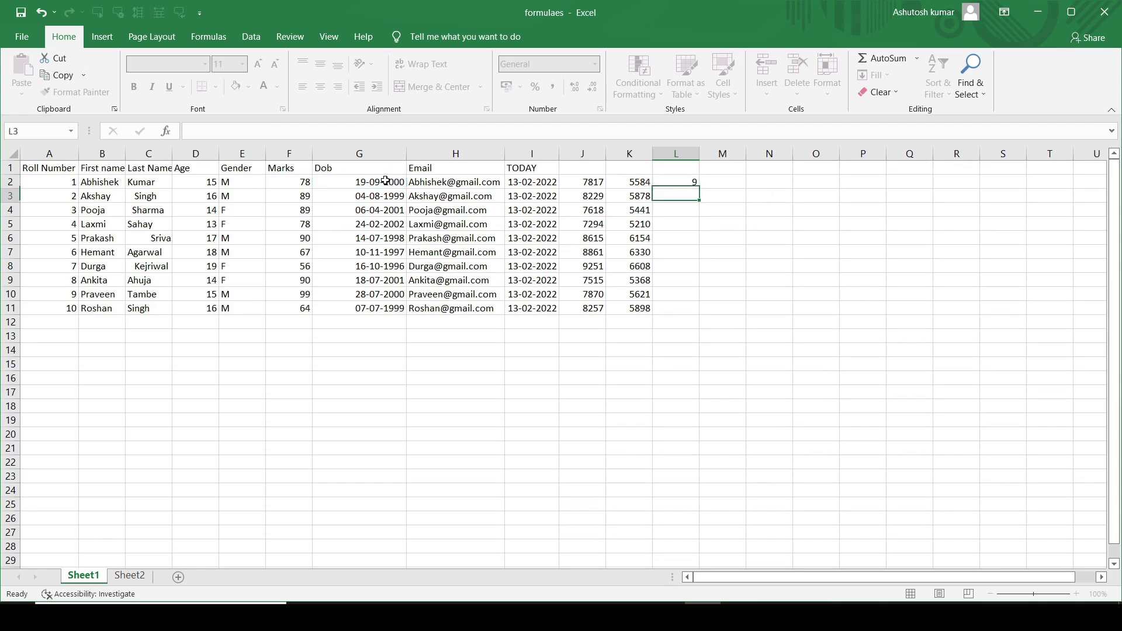
pyautogui.click(679, 180)
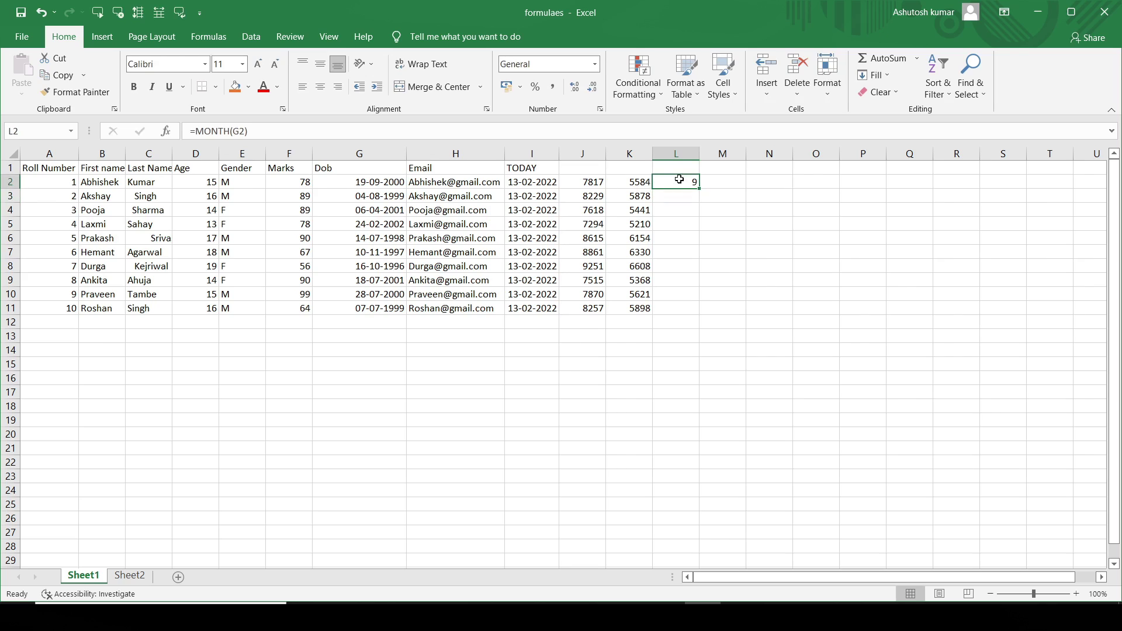
pyautogui.moveTo(699, 188); pyautogui.dragTo(699, 315)
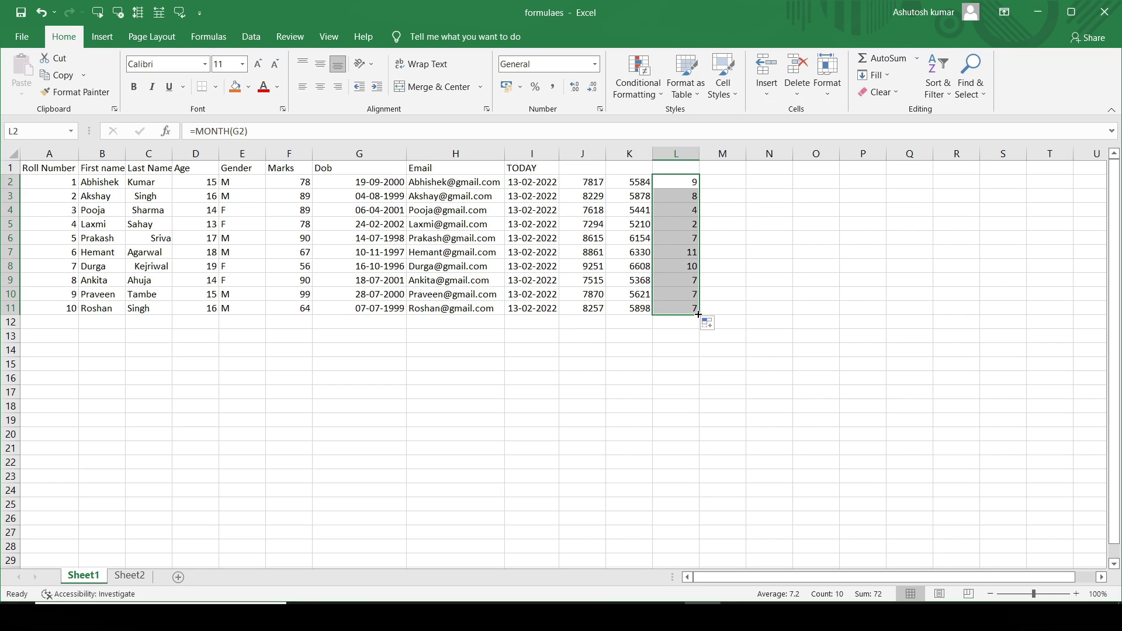
# Enter =YEAR(G2) in M2 and fill it down to M11, showing years 2000 to 1999
pyautogui.click(721, 182)
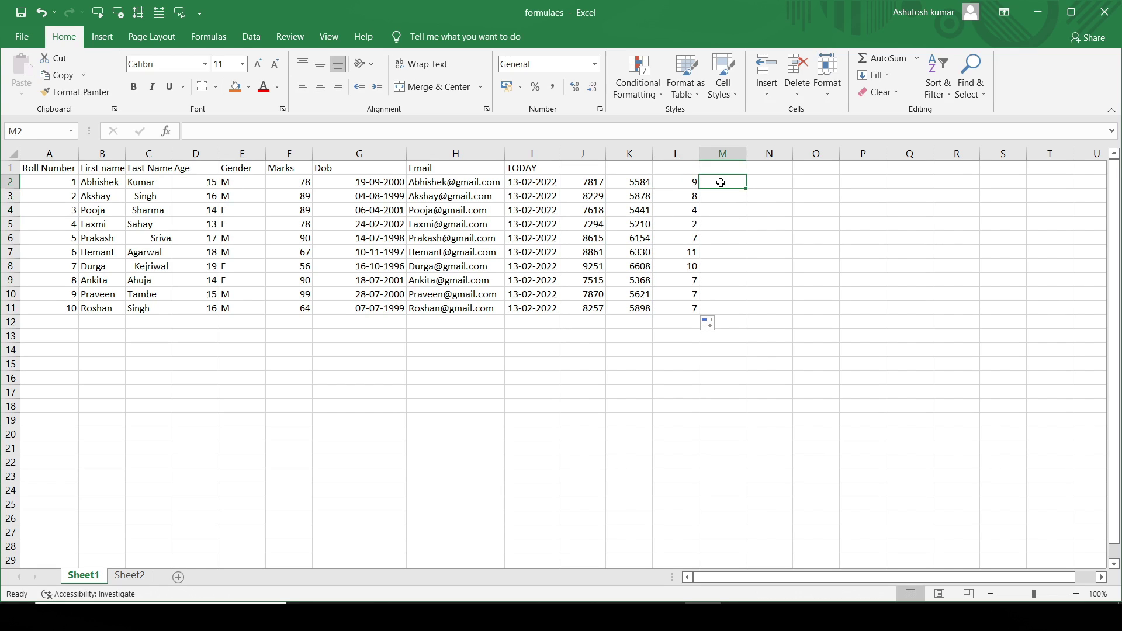
pyautogui.write('=YER')
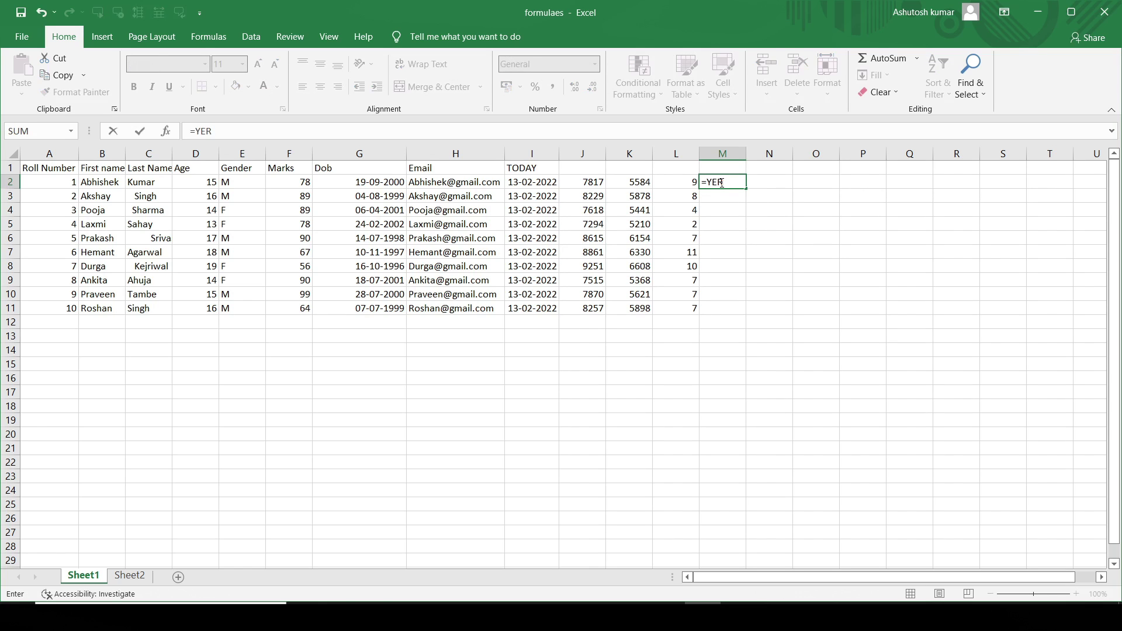
pyautogui.press('BackSpace')
pyautogui.write('AR(G2')
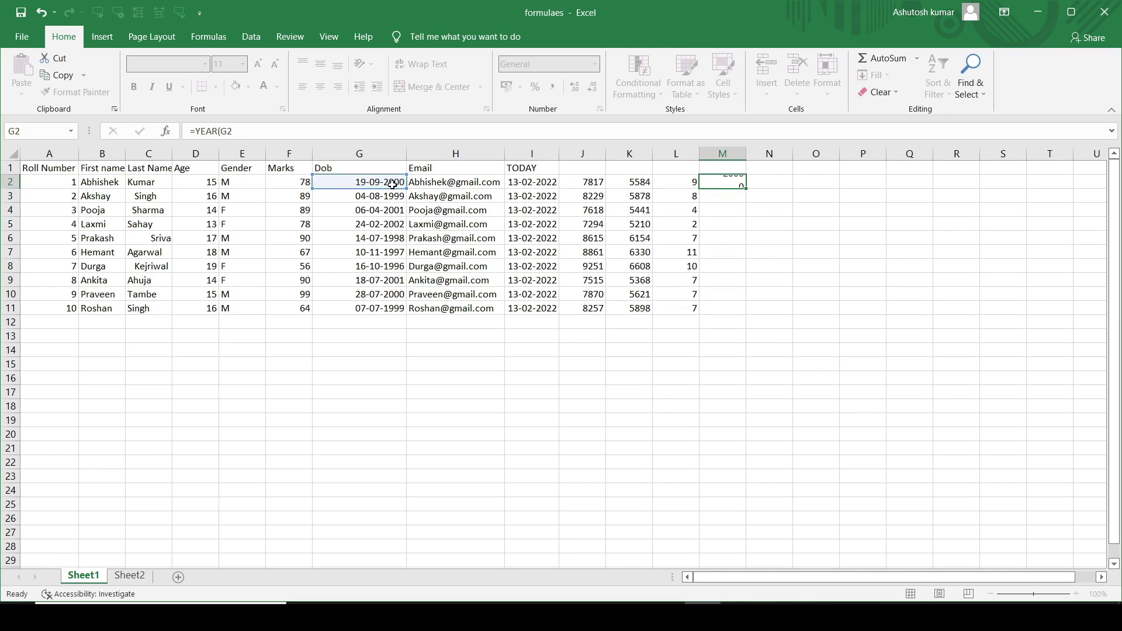
pyautogui.press('Return')
pyautogui.click(731, 181)
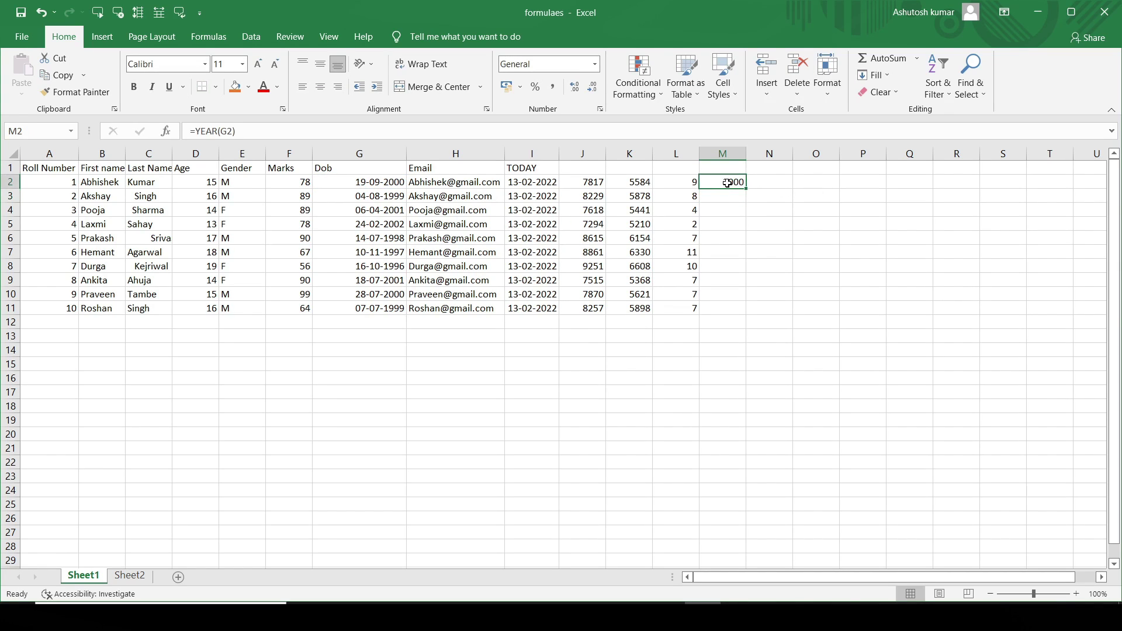
pyautogui.moveTo(744, 190); pyautogui.dragTo(740, 313)
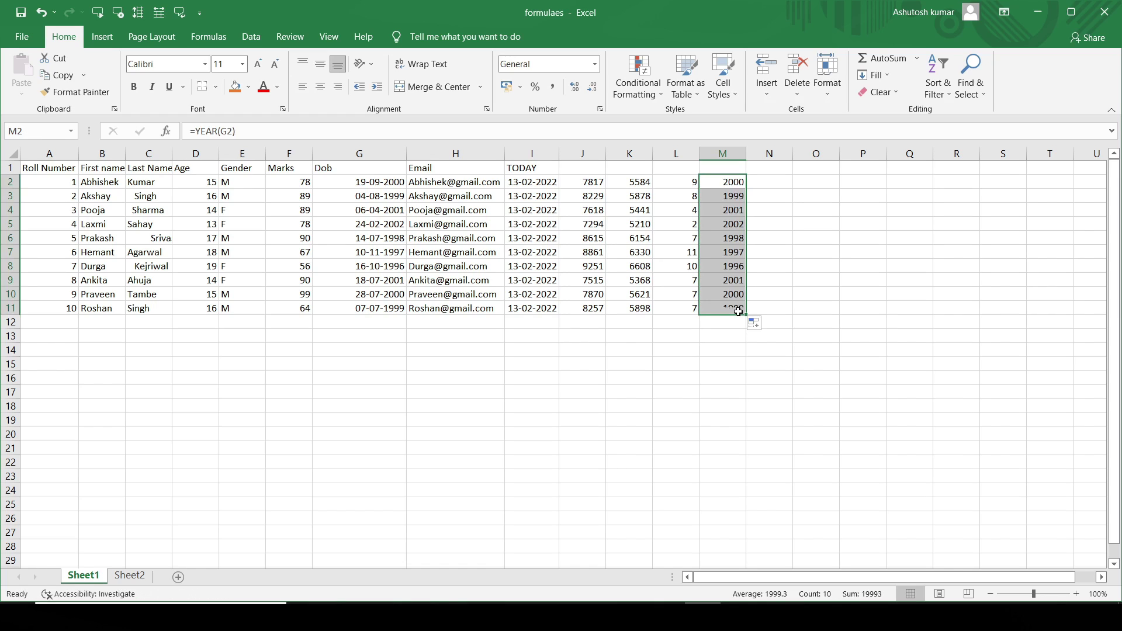
pyautogui.click(769, 185)
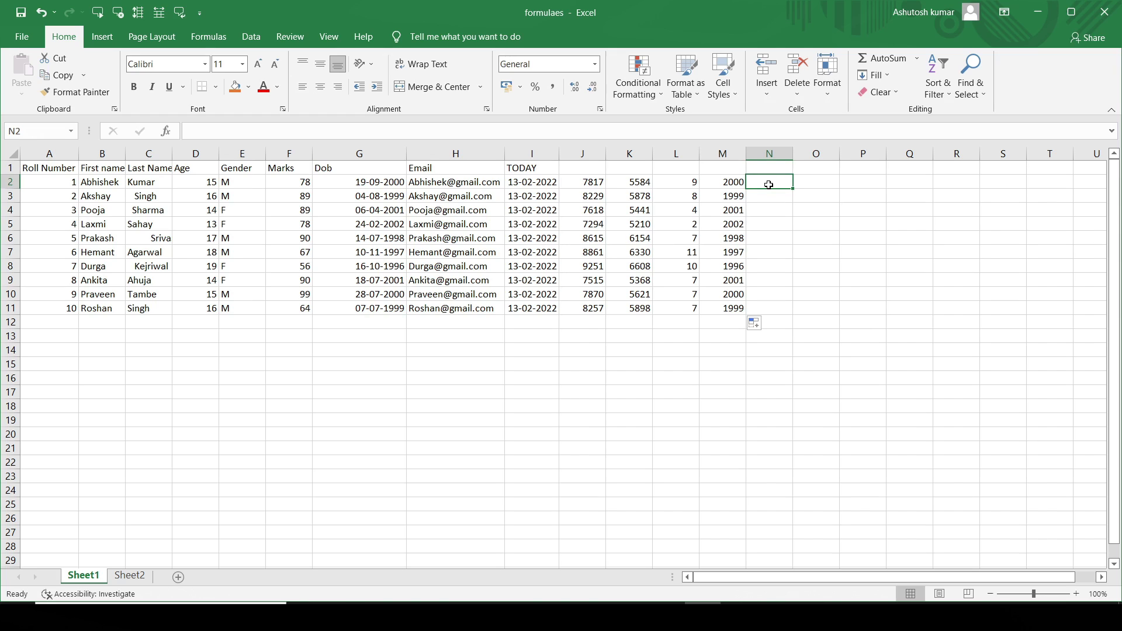
# Enter =DAY(G2) in N2 and fill it down to N11, showing 19 down to 7
pyautogui.write('=DAY')
pyautogui.moveTo(793, 189); pyautogui.dragTo(800, 311)
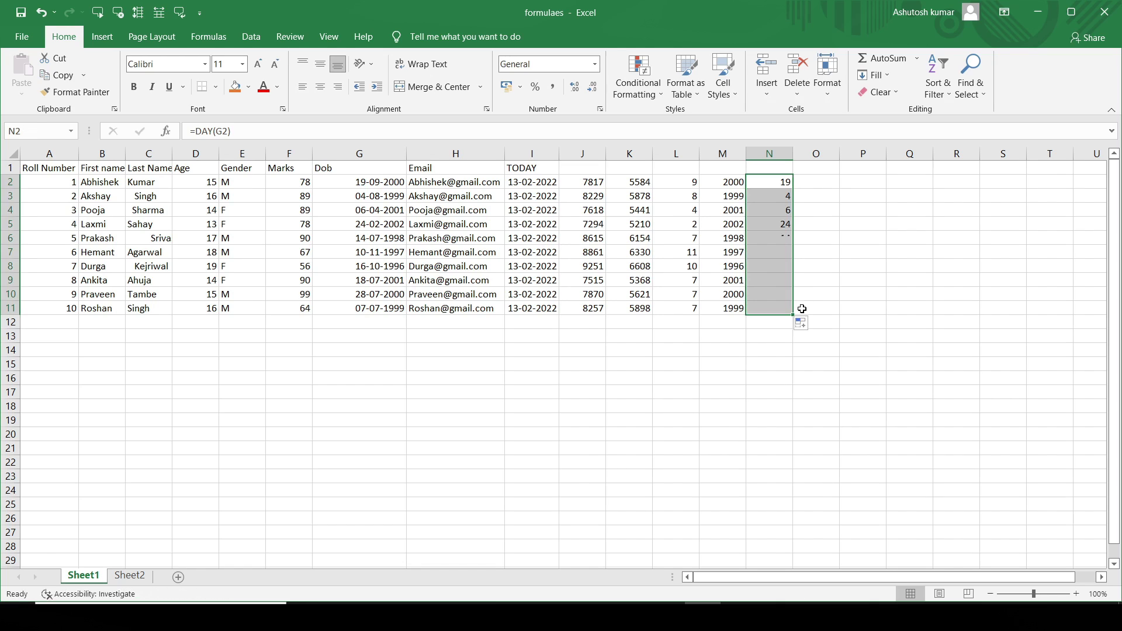
pyautogui.click(808, 178)
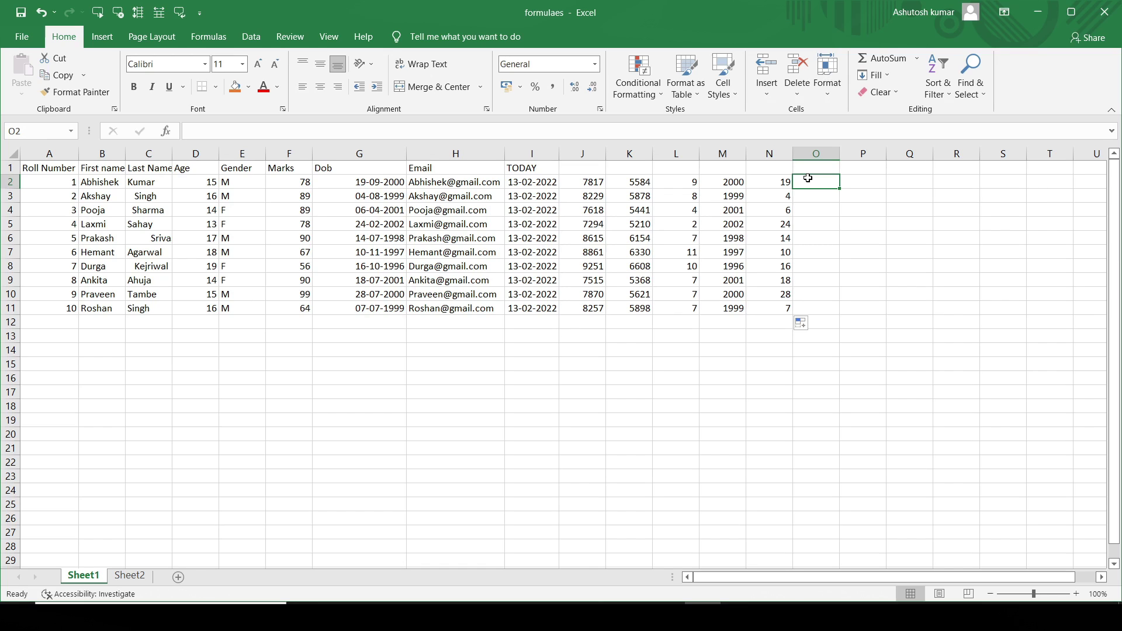
pyautogui.click(360, 153)
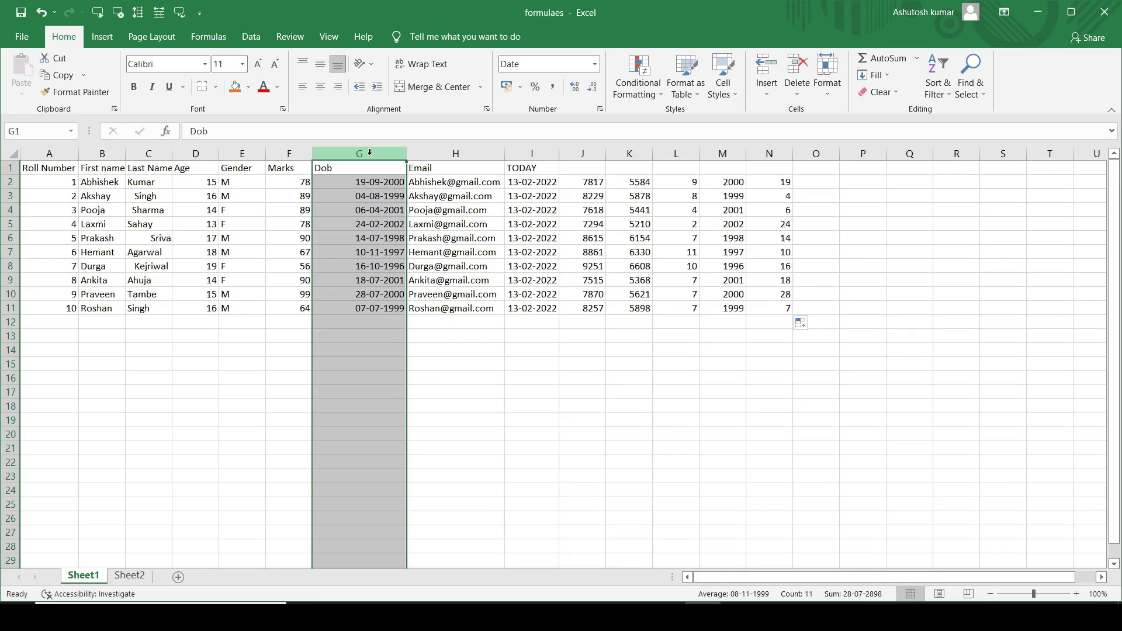
# Apply the long '14 March 2012' date format to the Dob column G
pyautogui.click(595, 64)
pyautogui.click(597, 66)
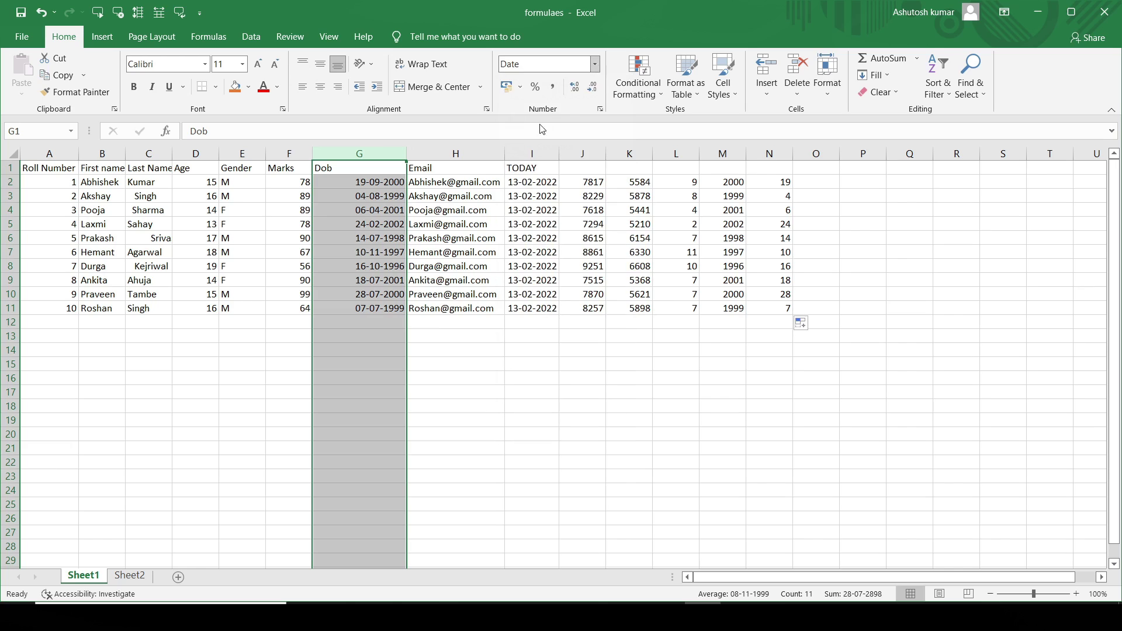
pyautogui.rightClick(373, 253)
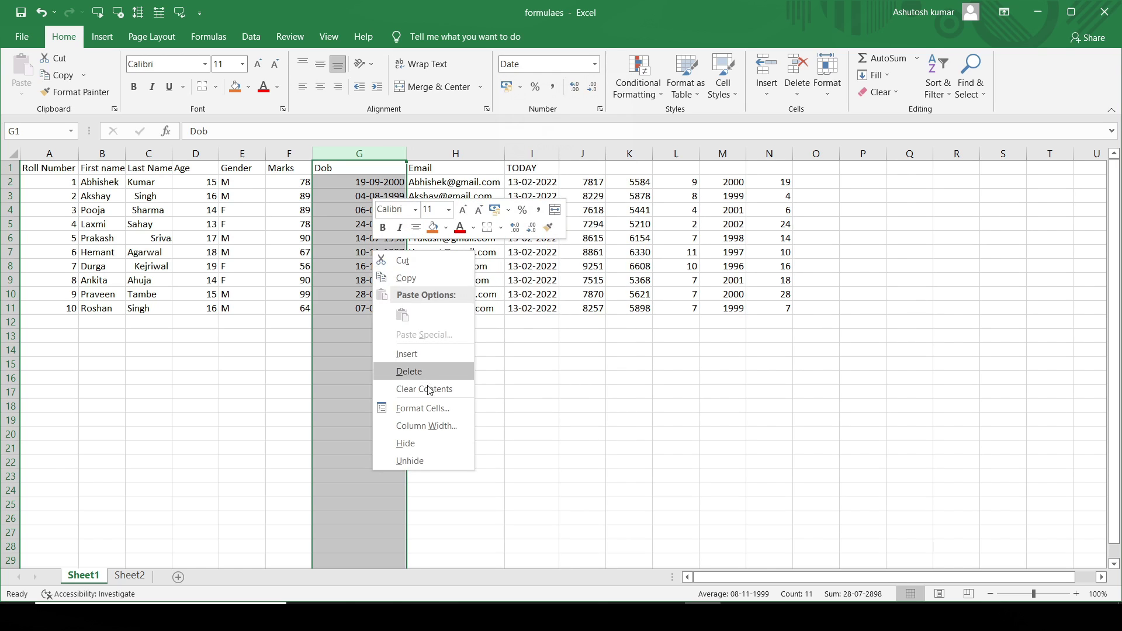
pyautogui.click(428, 408)
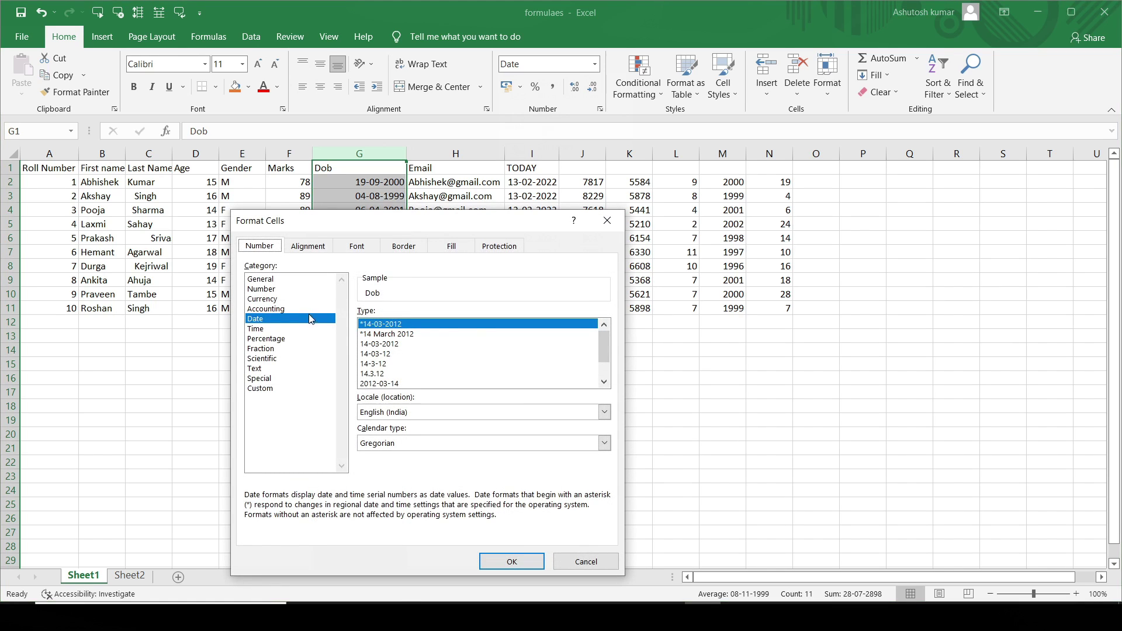
pyautogui.click(257, 321)
pyautogui.scroll(-1, 600, 345)
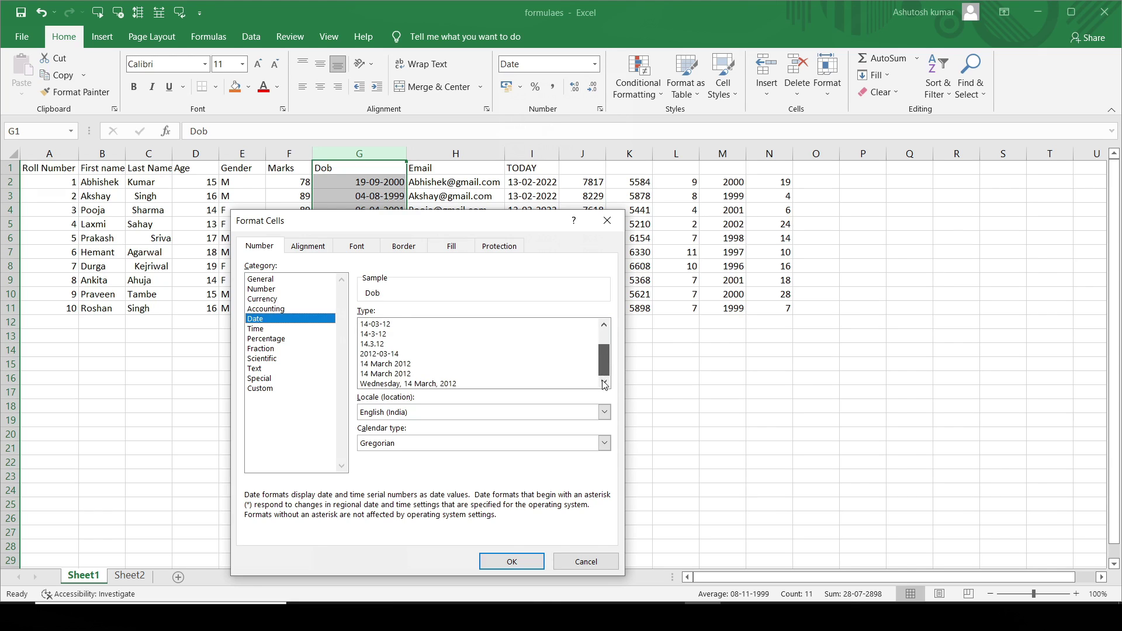
pyautogui.click(550, 374)
pyautogui.click(517, 563)
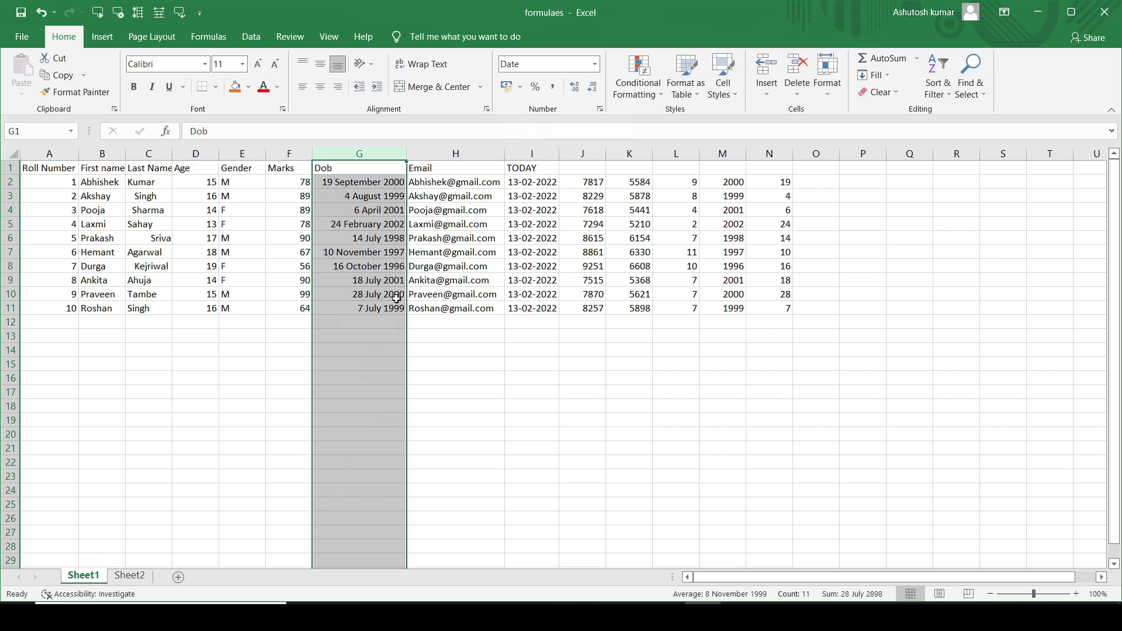
pyautogui.click(397, 299)
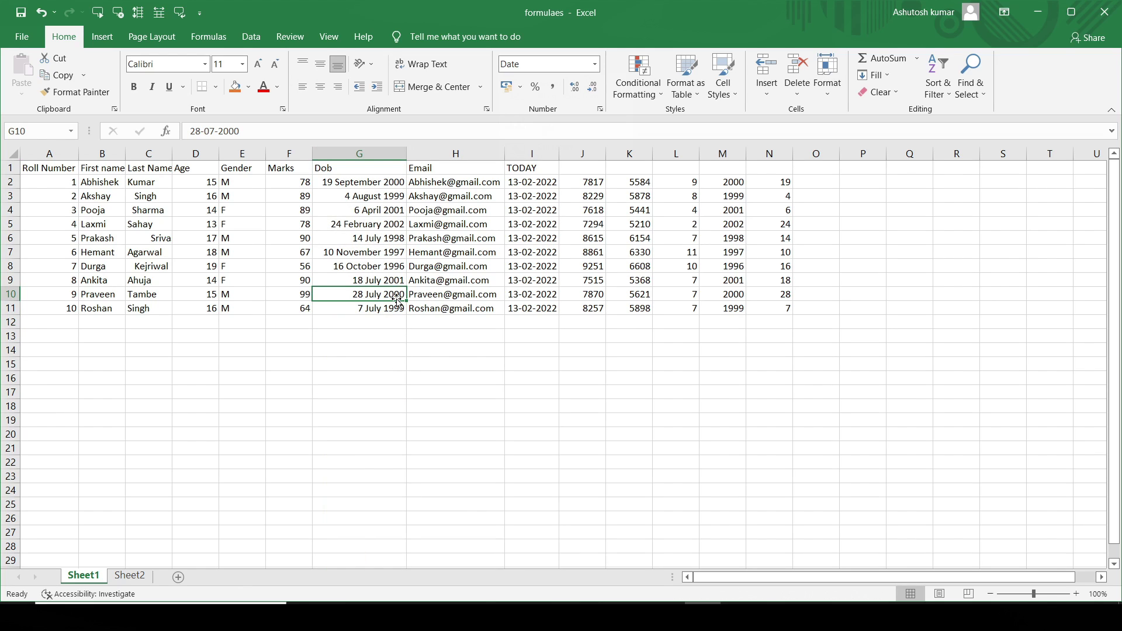